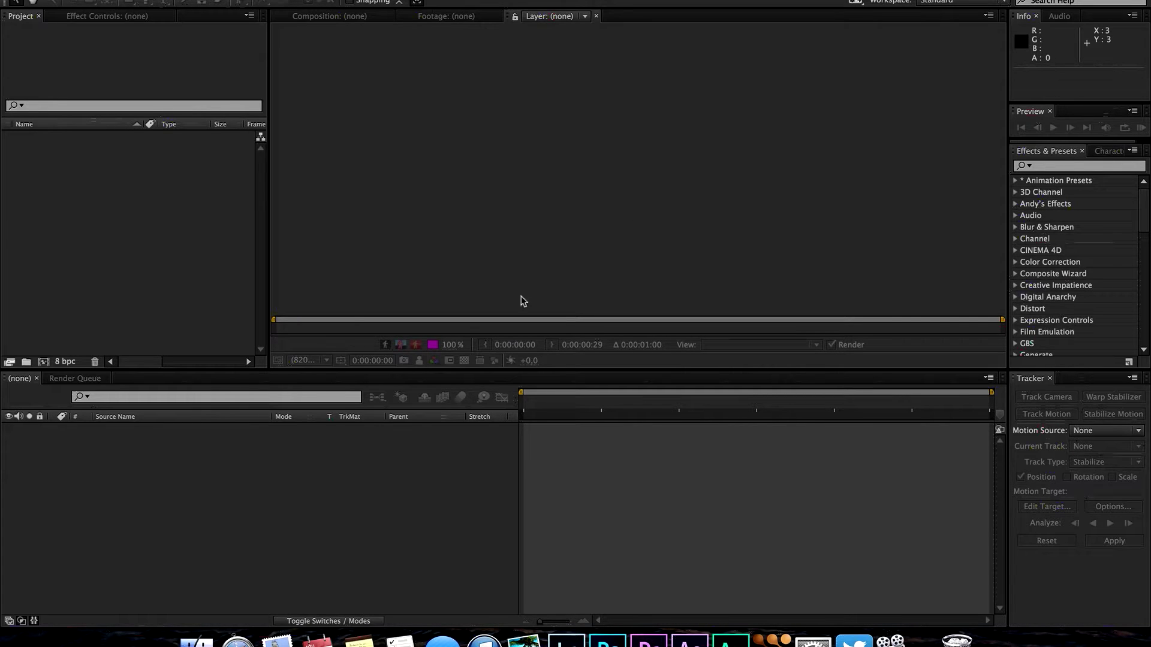
# - Quick Look the NO5D7023.MOV clip in Finder and drag it into the Project panel
pyautogui.click(196, 640)
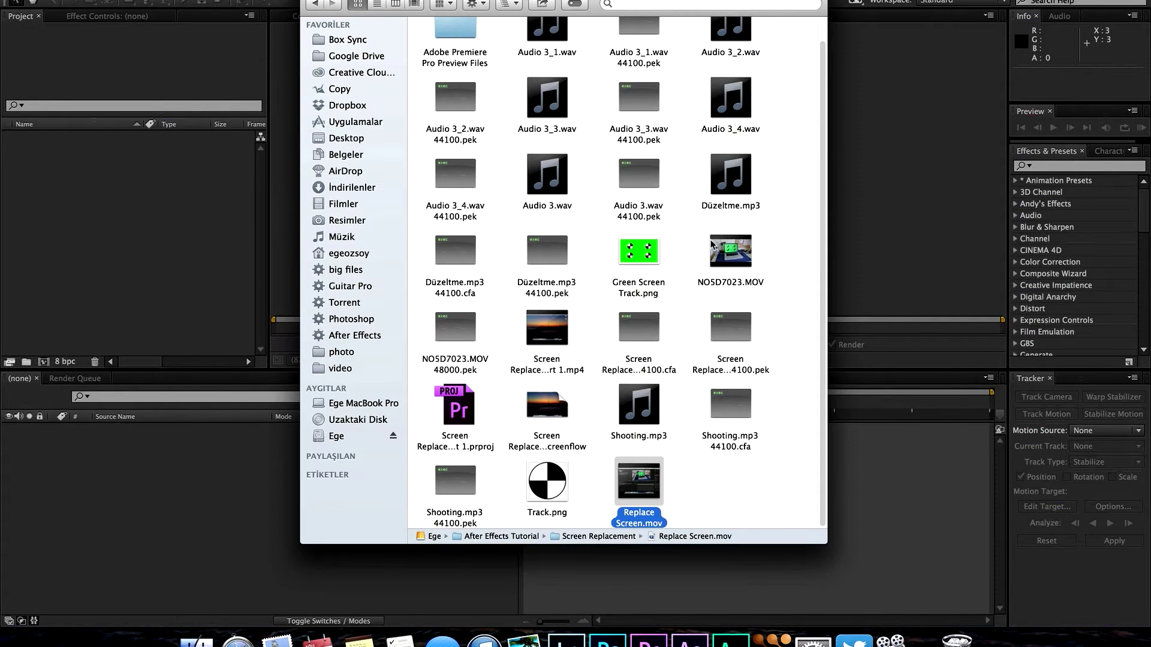
pyautogui.click(722, 260)
pyautogui.press('space')
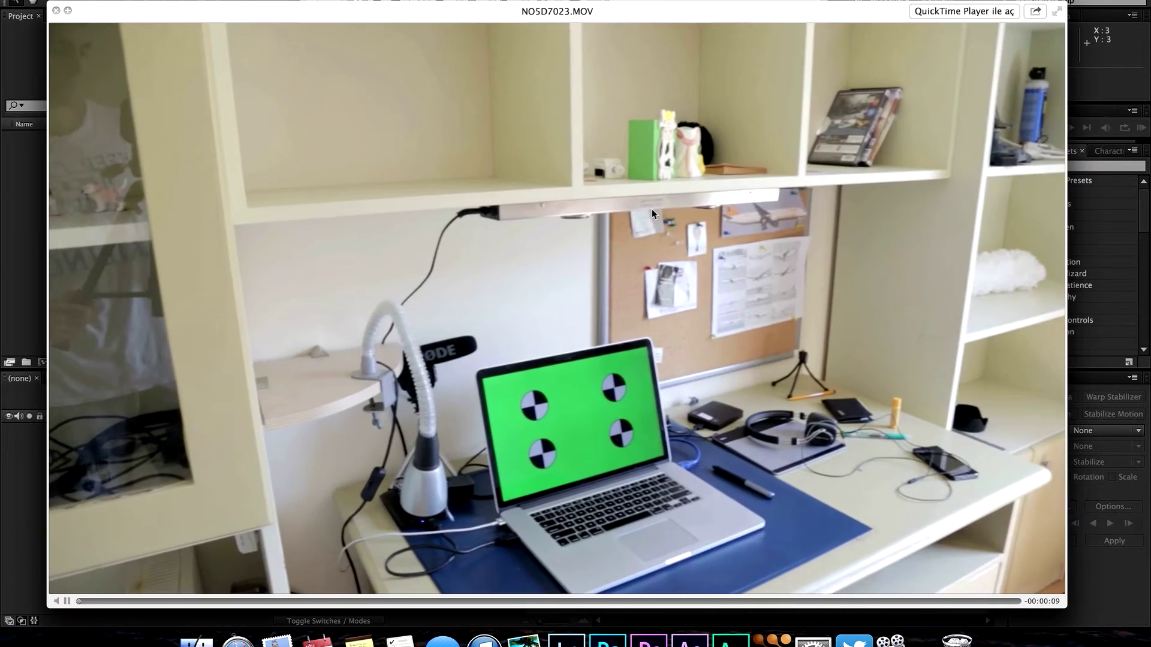
pyautogui.press('space')
pyautogui.moveTo(720, 258); pyautogui.dragTo(146, 221)
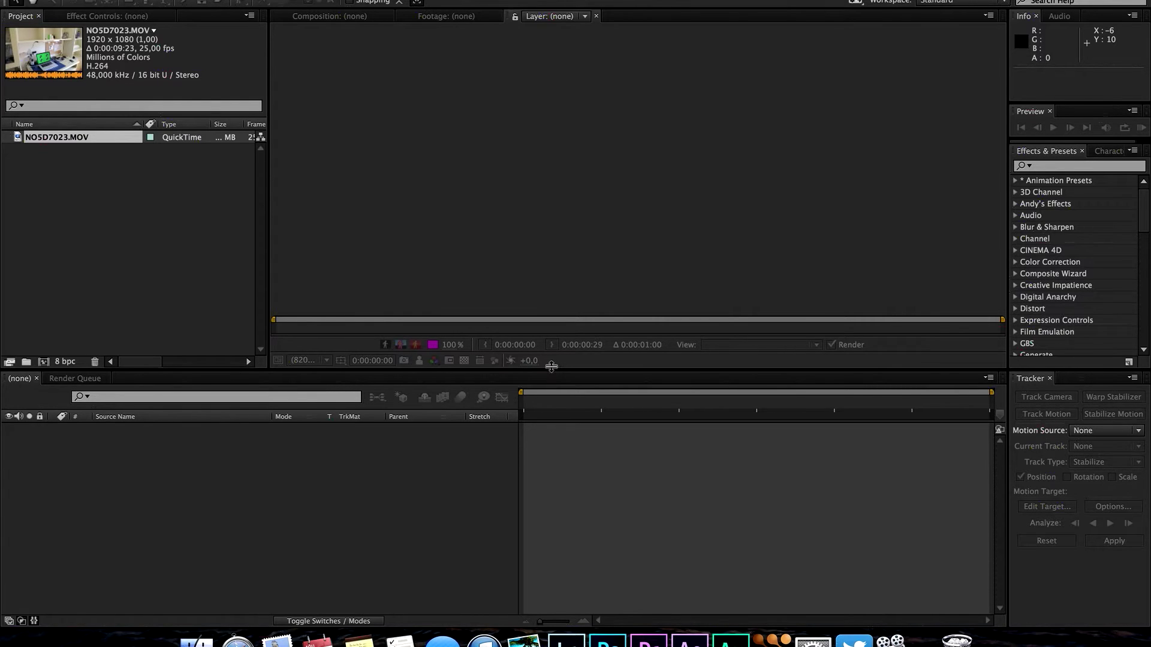
# - Give the viewer more room and switch the project colour depth from 8 to 32 bpc
pyautogui.moveTo(557, 366); pyautogui.dragTo(540, 418)
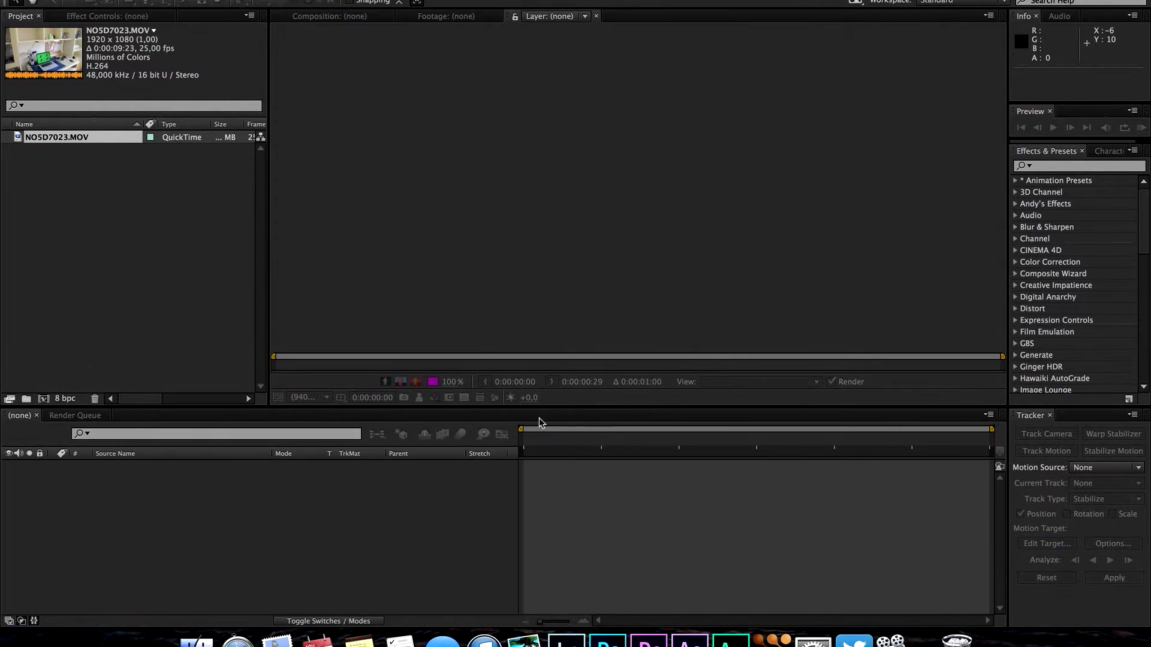
pyautogui.keyDown('alt'); pyautogui.click(67, 399); pyautogui.keyUp('alt')
pyautogui.keyDown('alt'); pyautogui.click(69, 399); pyautogui.keyUp('alt')
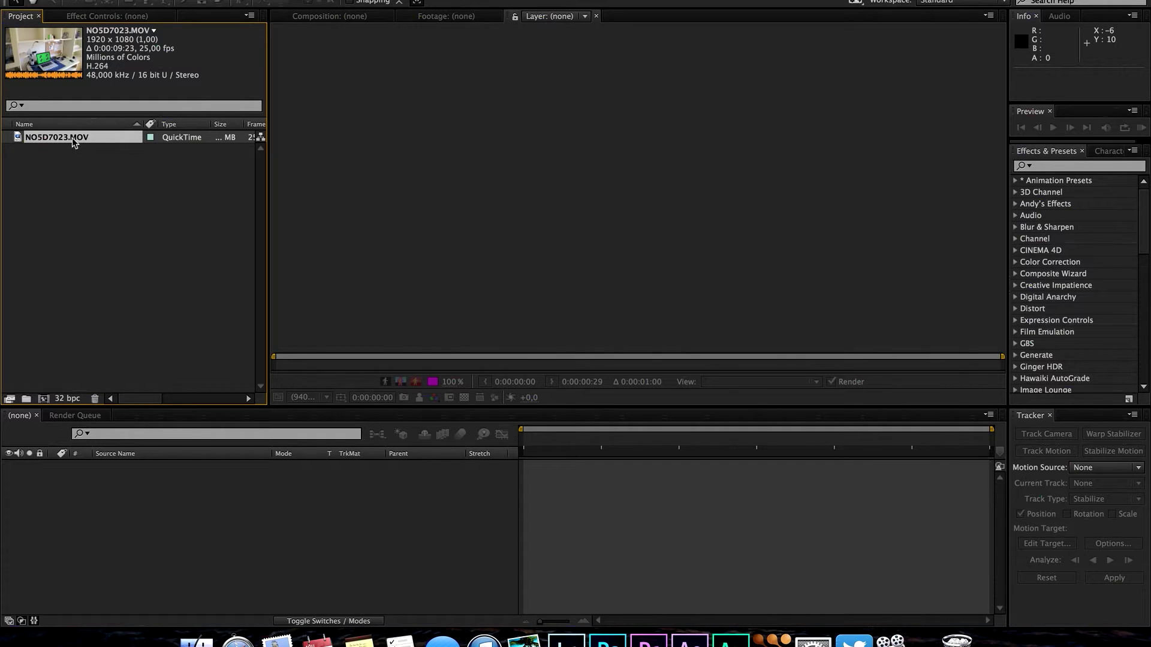
# - Create a composition from NO5D7023.MOV and scan through the footage
pyautogui.moveTo(71, 138); pyautogui.dragTo(82, 202)
pyautogui.moveTo(78, 150); pyautogui.dragTo(45, 399)
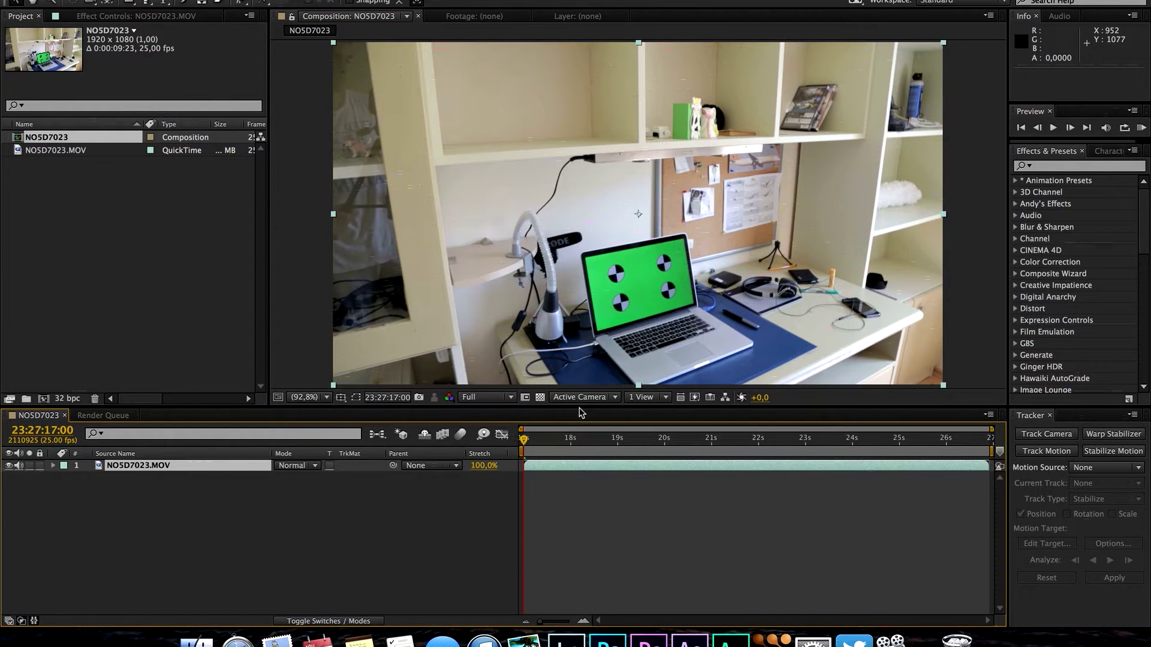
pyautogui.moveTo(580, 411); pyautogui.dragTo(643, 474)
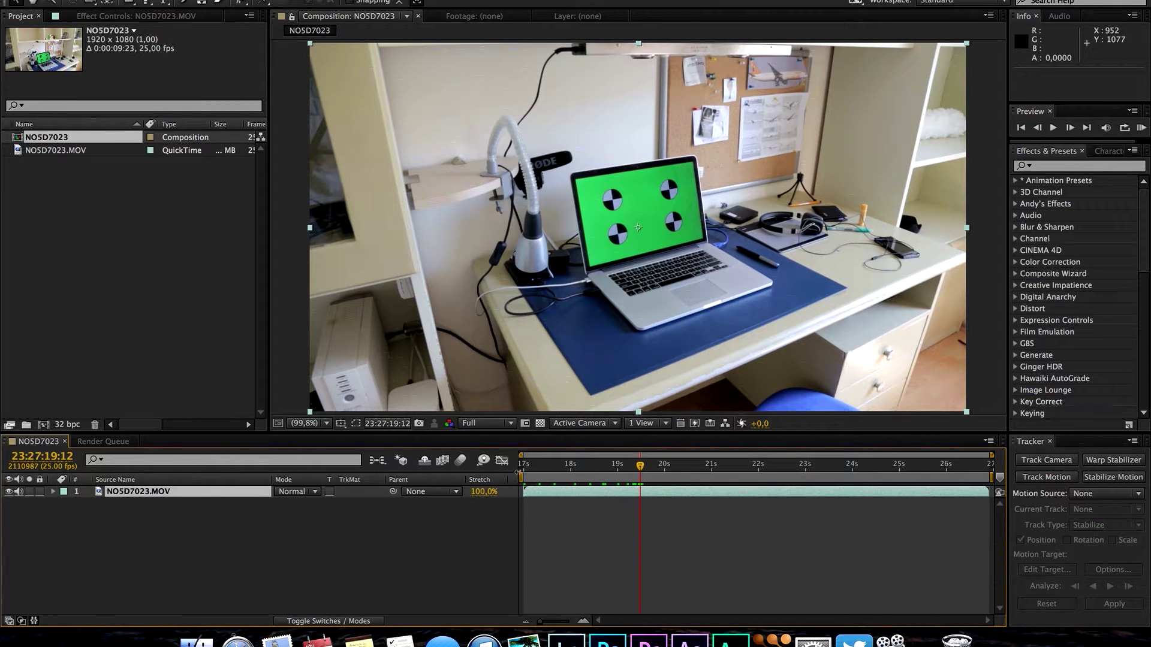
# - Set the work area from 19:12 to 24:18 and trim the comp to it
pyautogui.moveTo(520, 472); pyautogui.dragTo(639, 473)
pyautogui.moveTo(907, 465)
pyautogui.mouseDown()
pyautogui.moveTo(923, 468)
pyautogui.moveTo(886, 472)
pyautogui.mouseUp()
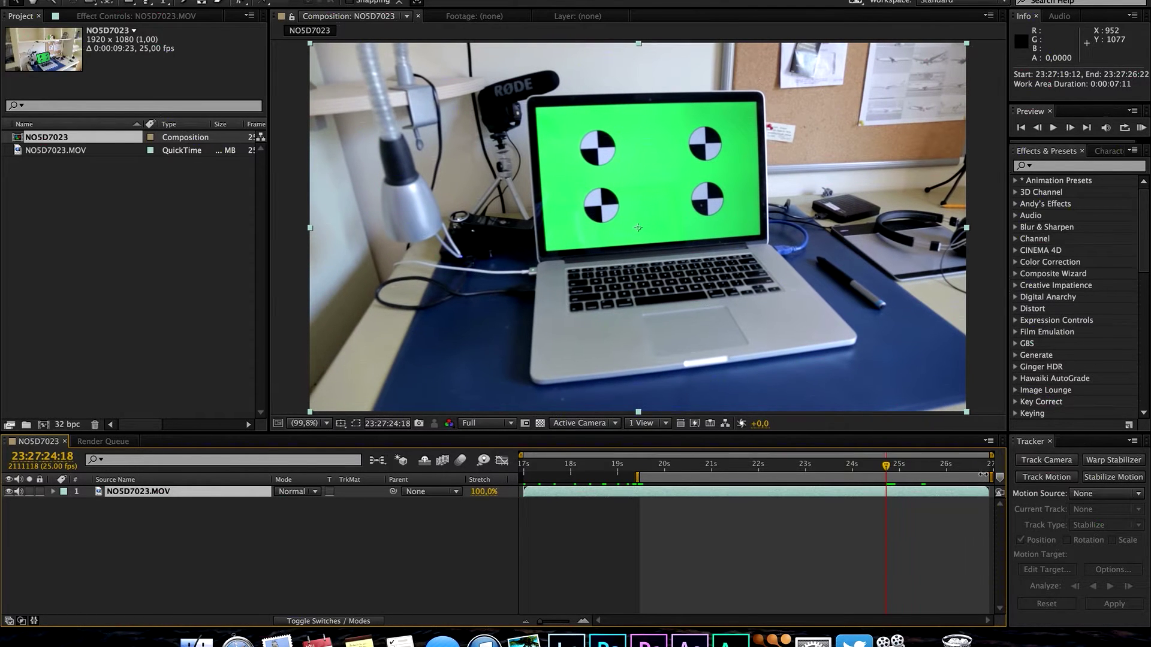
pyautogui.moveTo(983, 474); pyautogui.dragTo(882, 478)
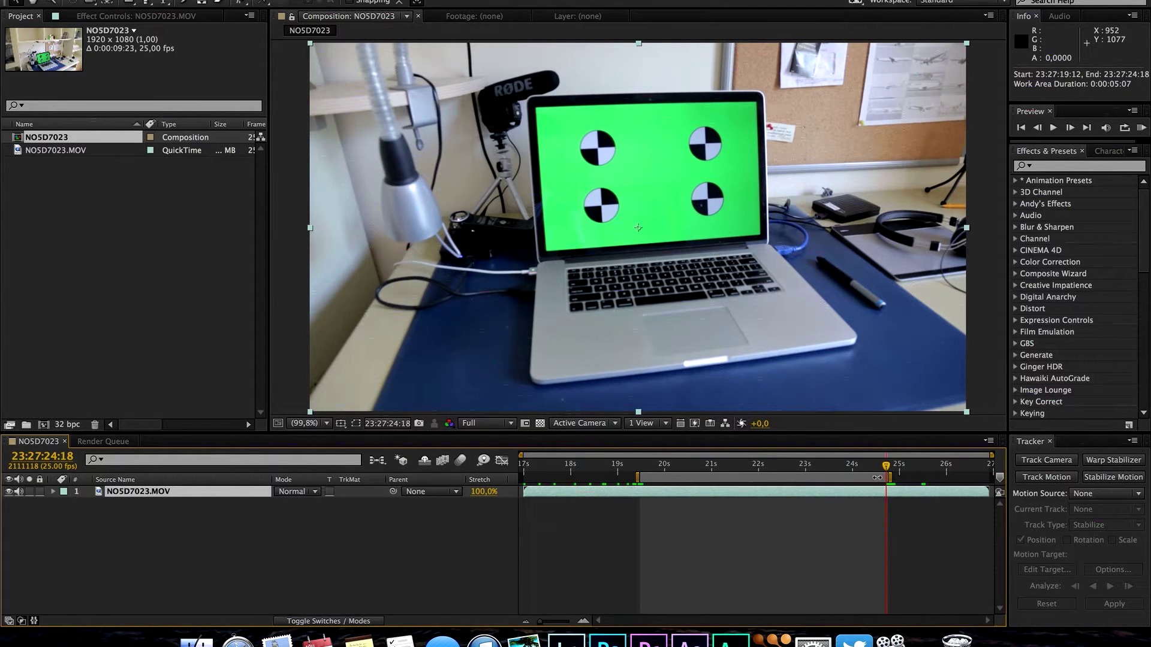
pyautogui.rightClick(886, 477)
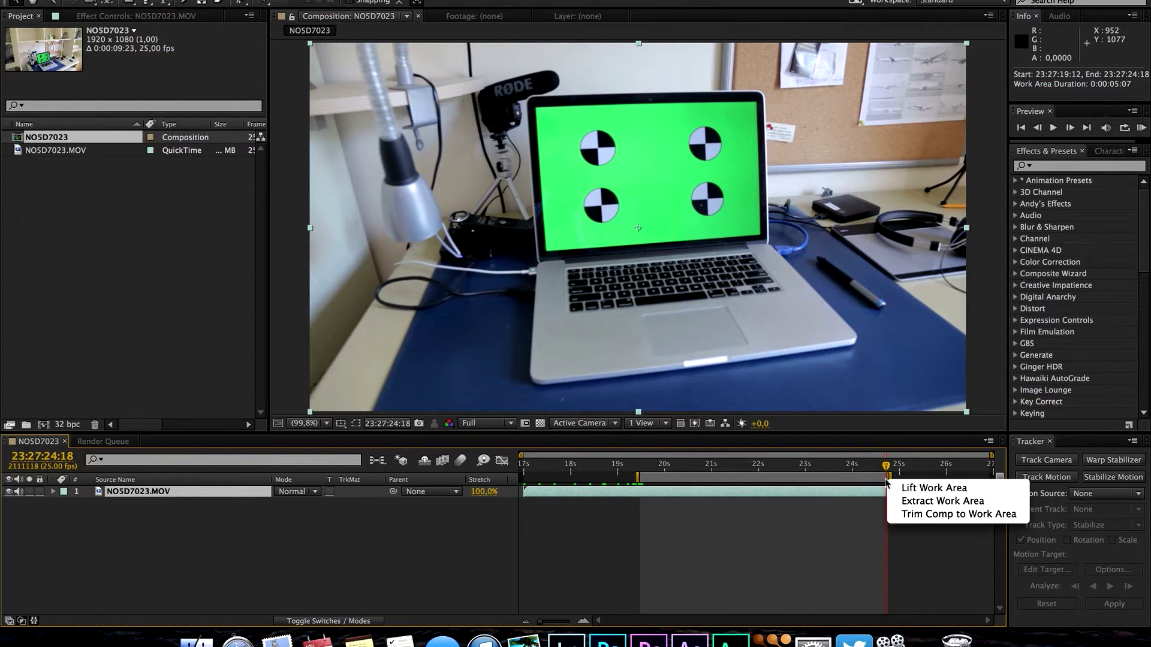
pyautogui.click(918, 514)
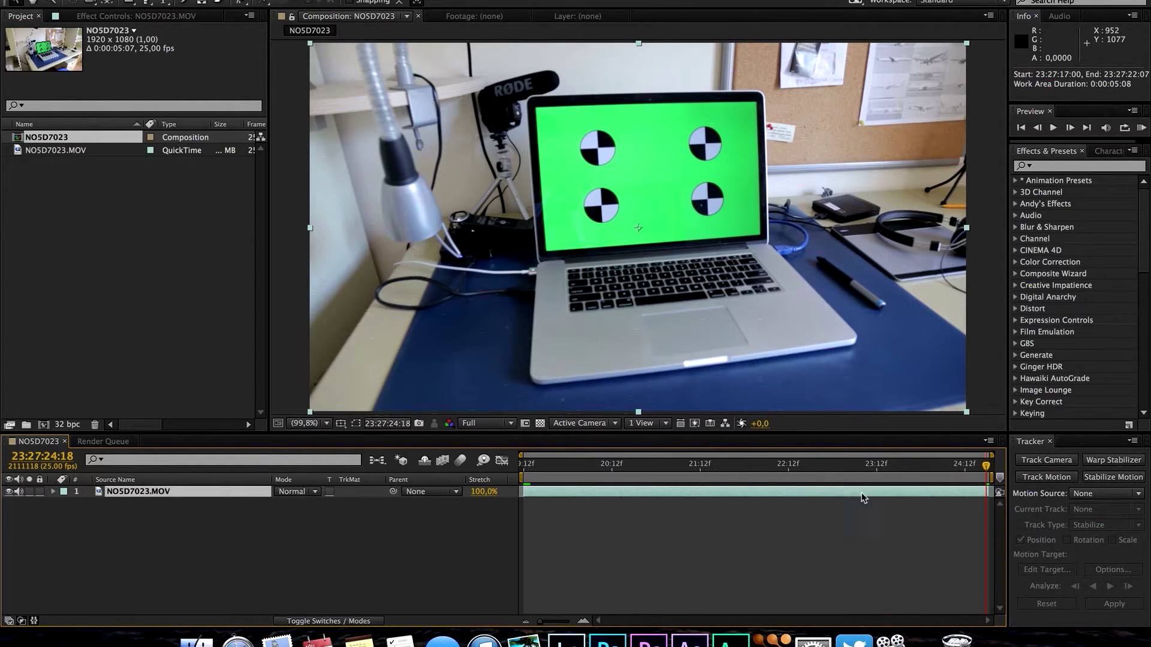
pyautogui.moveTo(576, 466); pyautogui.dragTo(523, 480)
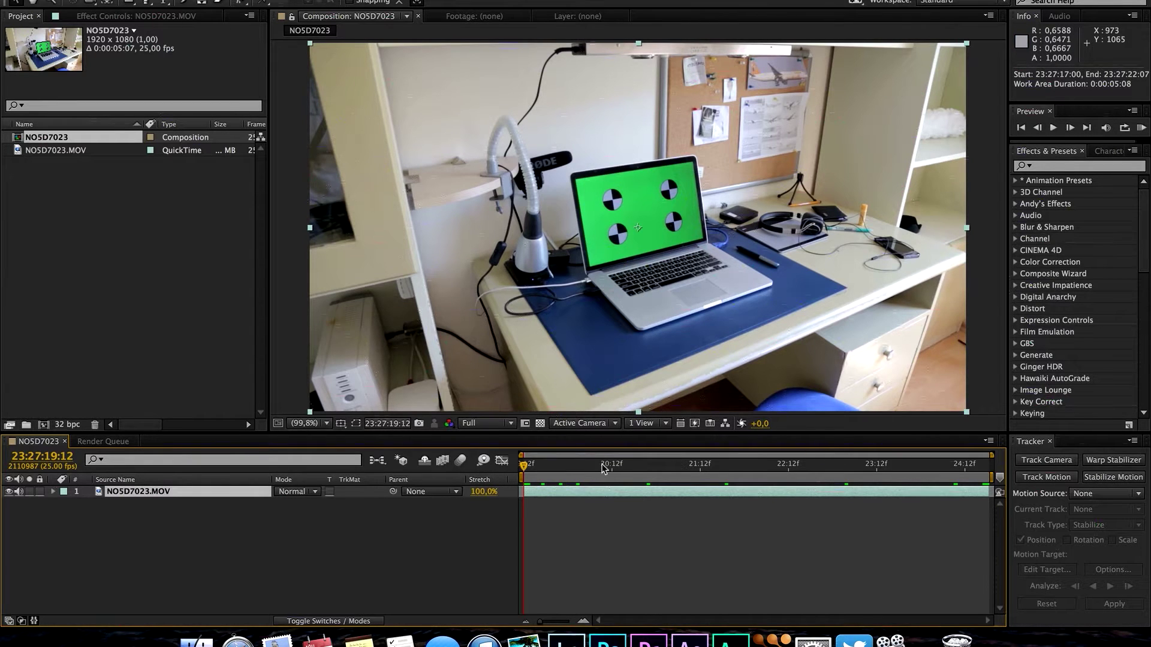
pyautogui.moveTo(603, 468); pyautogui.dragTo(711, 468)
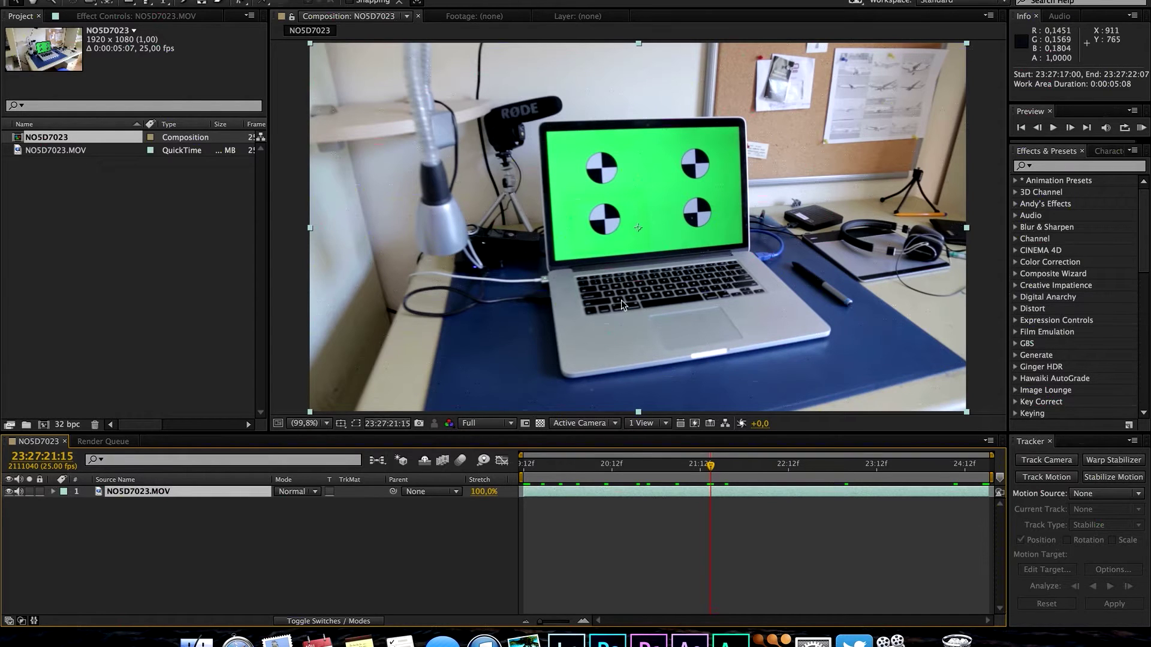
pyautogui.moveTo(543, 473); pyautogui.dragTo(494, 474)
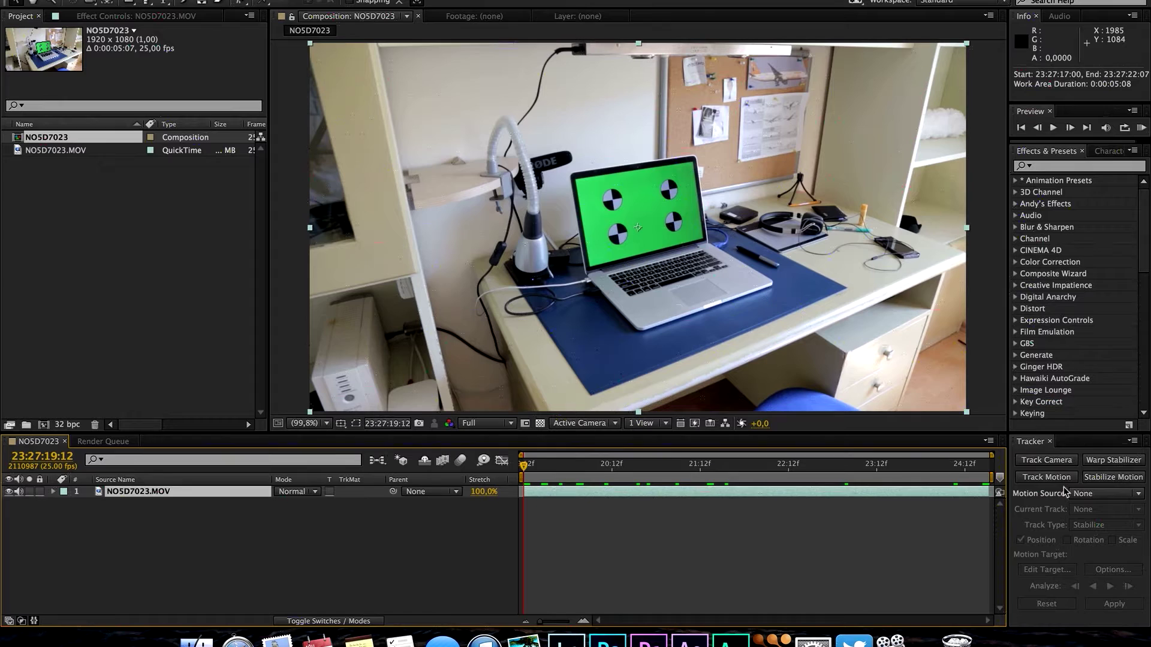
# - Show the Tracker panel, start Track Motion on the clip, and choose Perspective corner pin
pyautogui.click(414, 0)
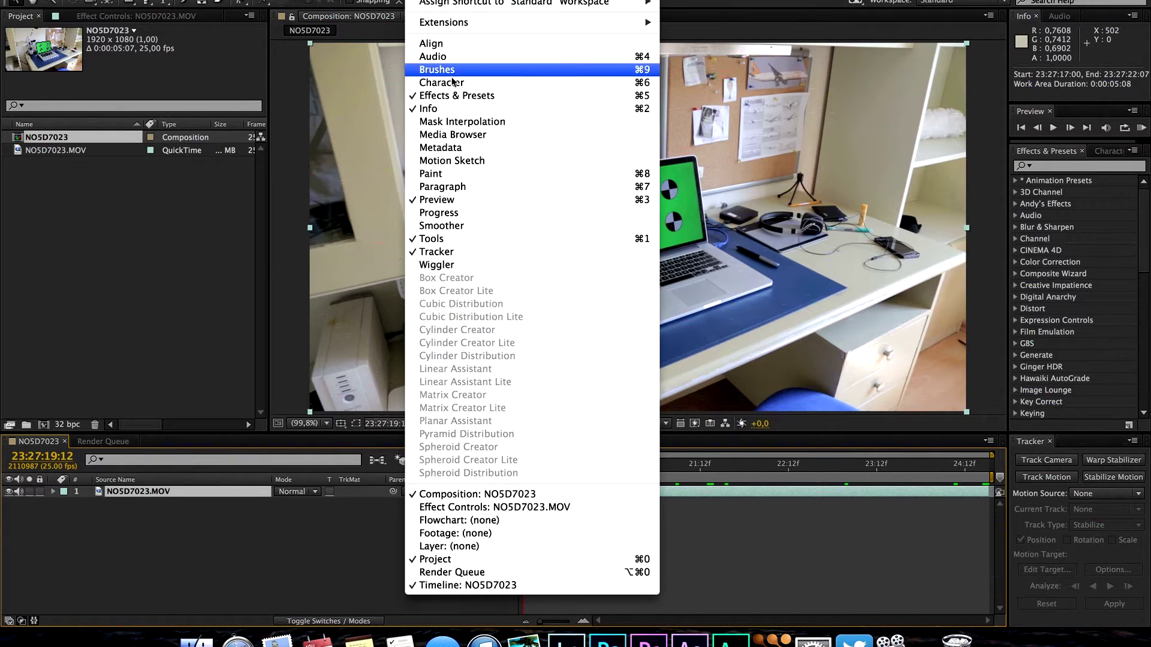
pyautogui.click(478, 248)
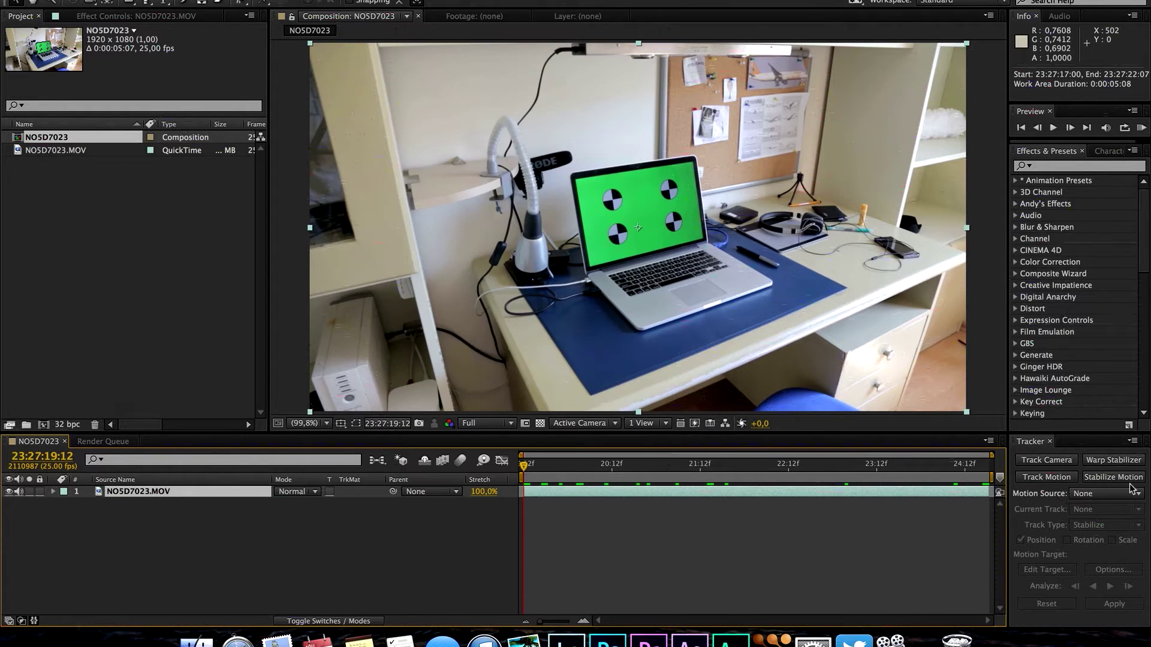
pyautogui.click(1056, 479)
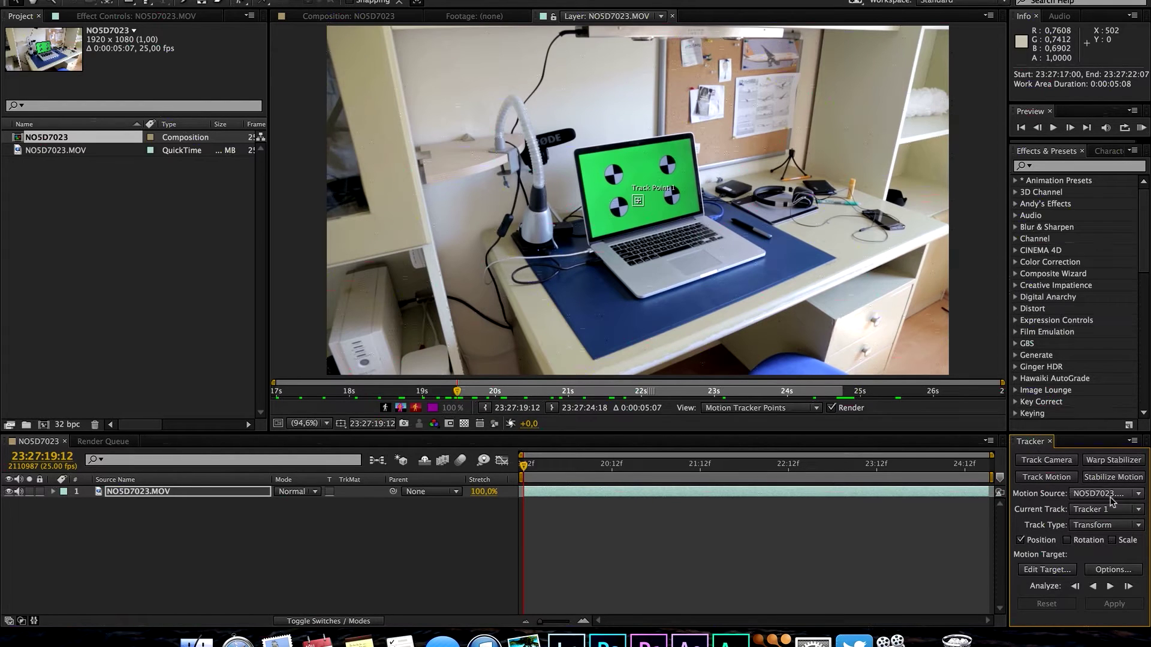
pyautogui.click(1093, 510)
pyautogui.click(1039, 504)
pyautogui.click(1092, 525)
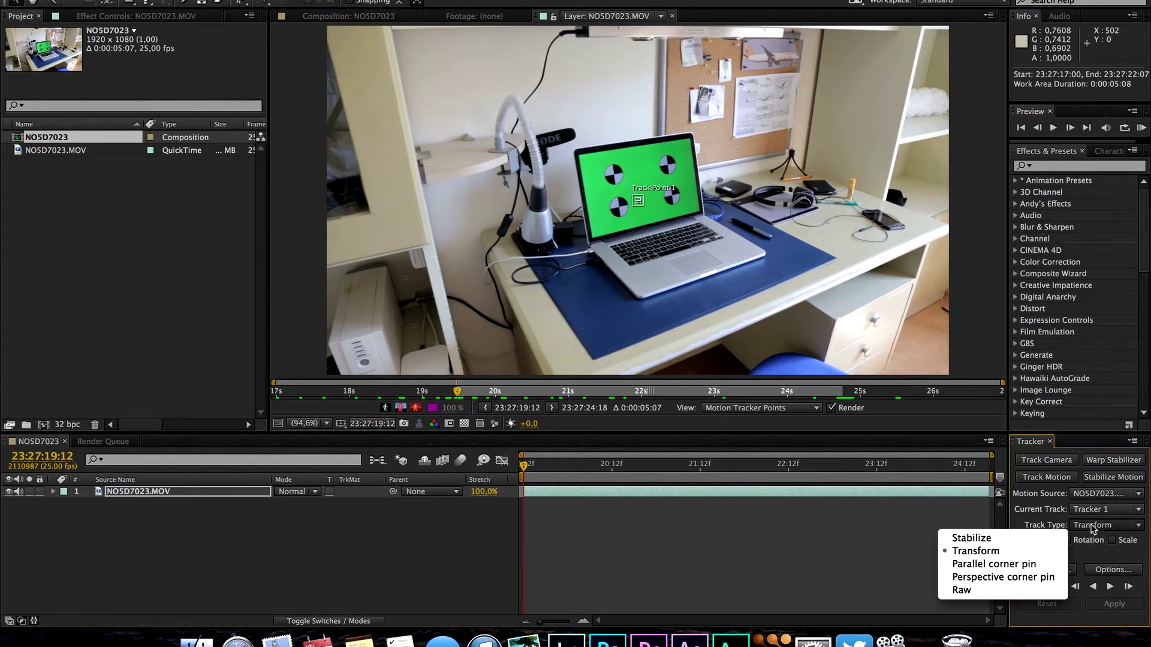
pyautogui.click(1042, 579)
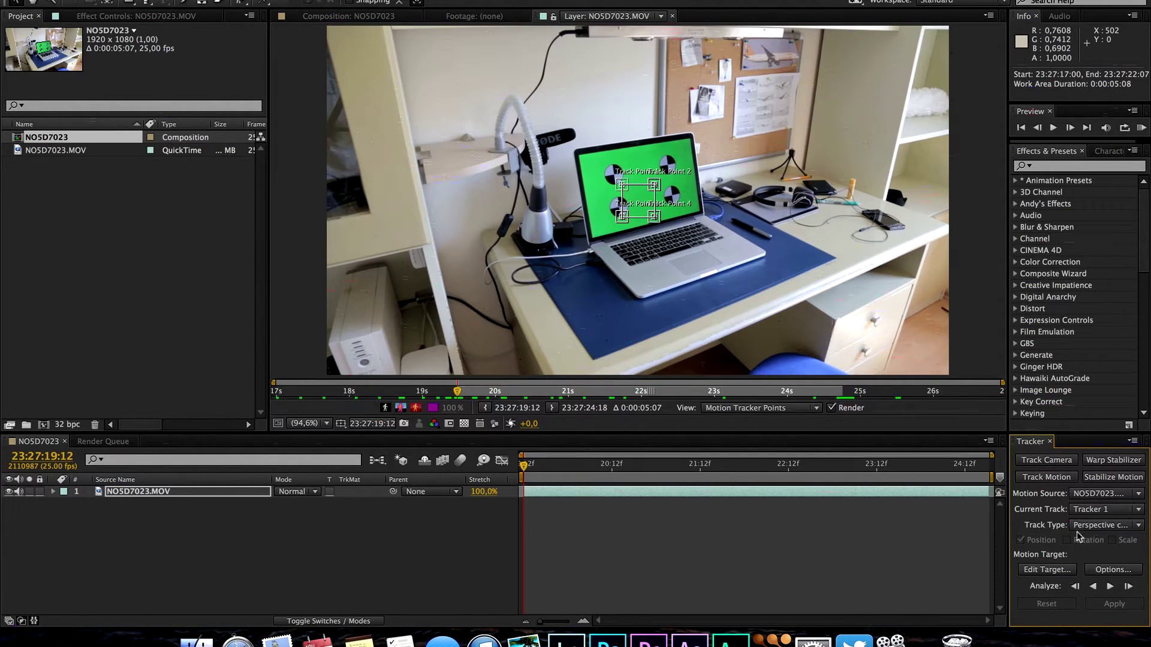
# - Magnify the layer view to 200% and centre the laptop screen
pyautogui.click(312, 427)
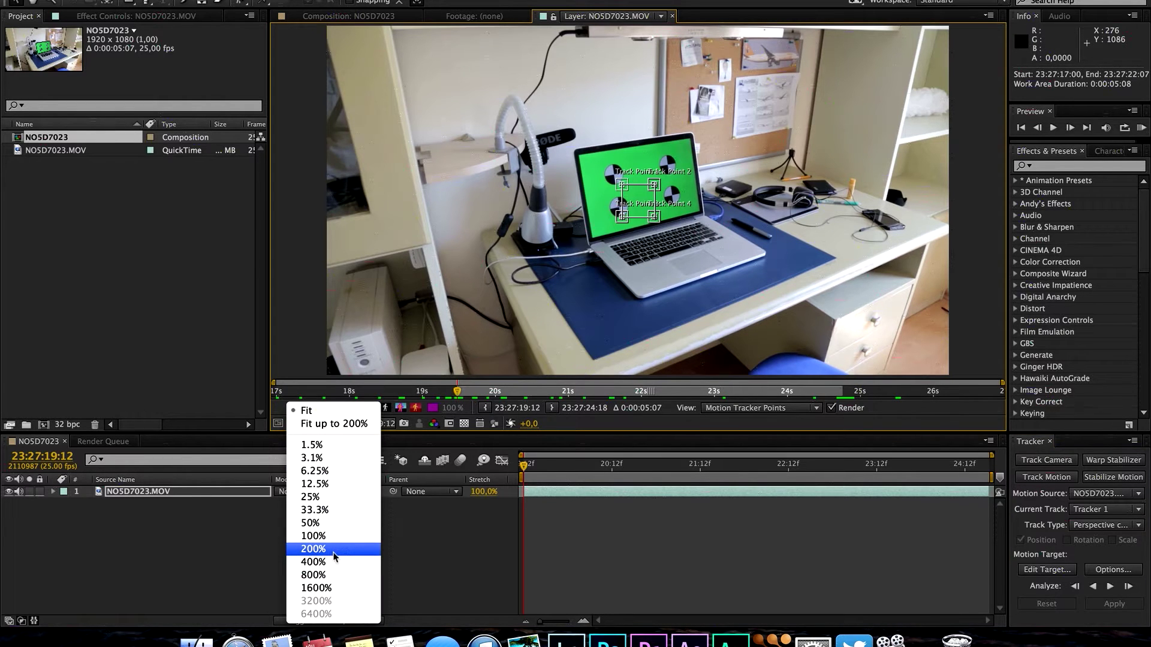
pyautogui.click(362, 549)
pyautogui.moveTo(891, 218); pyautogui.dragTo(798, 198)
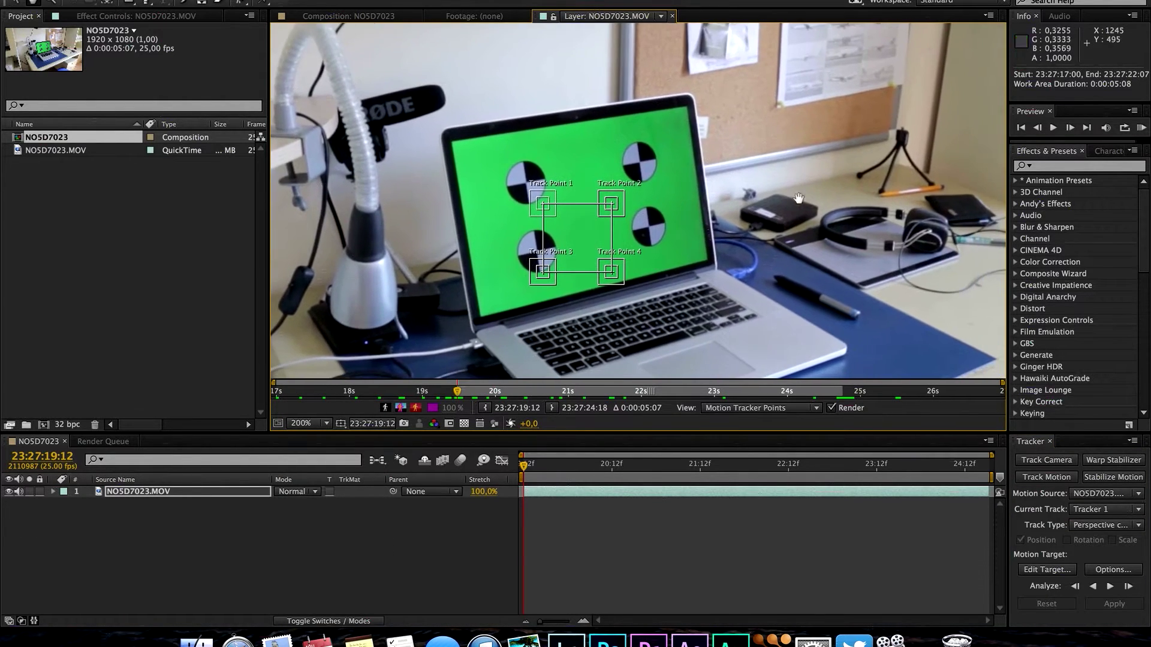
# - Search the effects list for 'corne', clear the search, and magnify the layer view to 400%
pyautogui.click(1055, 168)
pyautogui.write('corne')
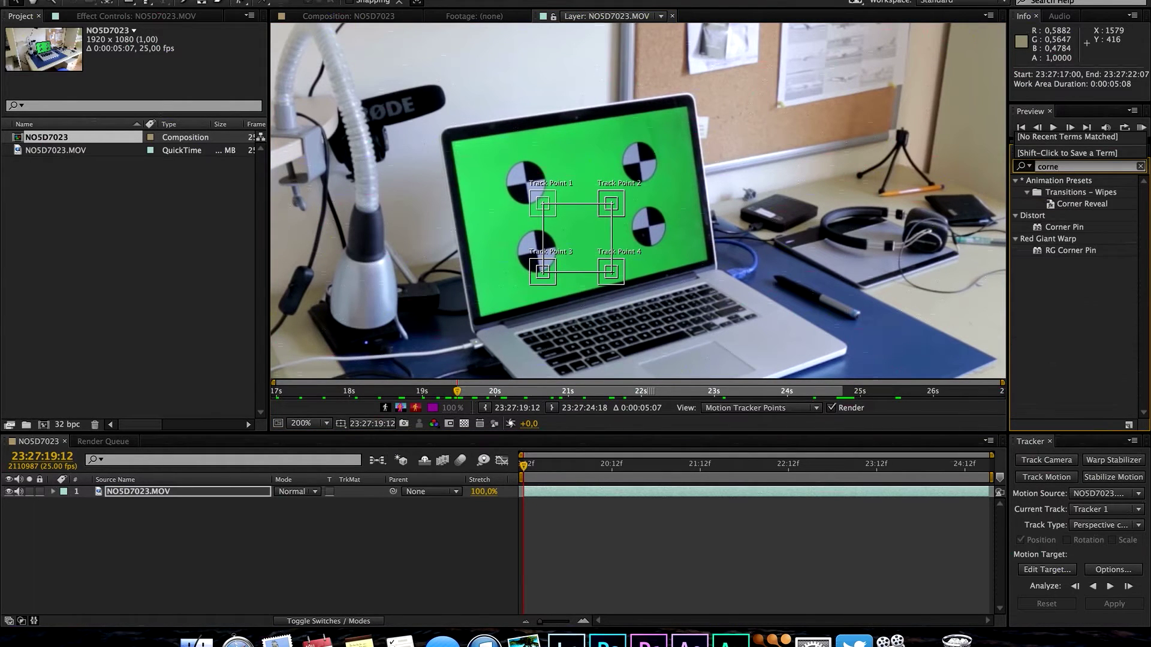
pyautogui.click(1139, 168)
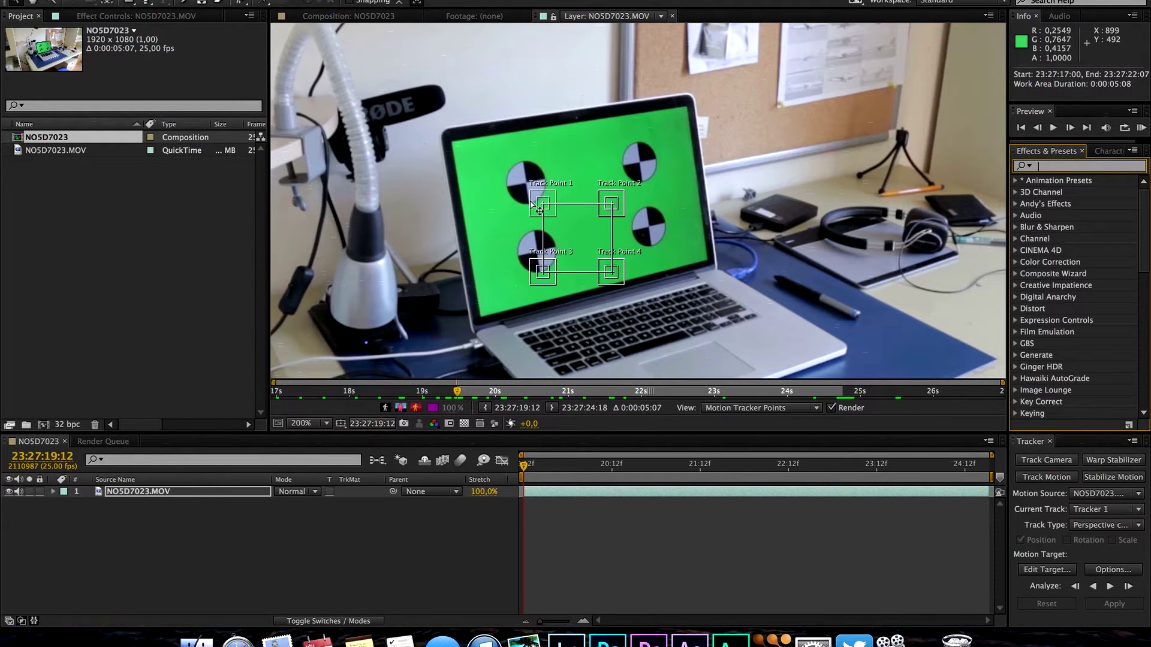
pyautogui.click(309, 424)
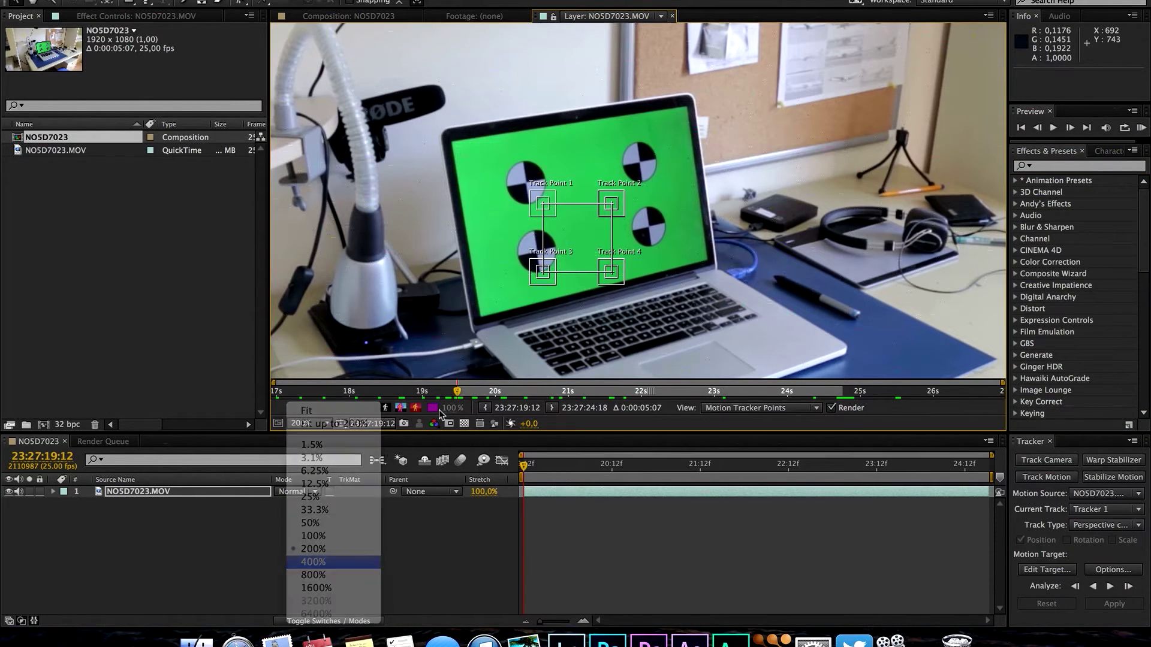
pyautogui.click(313, 561)
# - Place Track Points 1–4 on their circular markers, then enlarge Track Points 4 and 2
pyautogui.moveTo(539, 175); pyautogui.dragTo(514, 138)
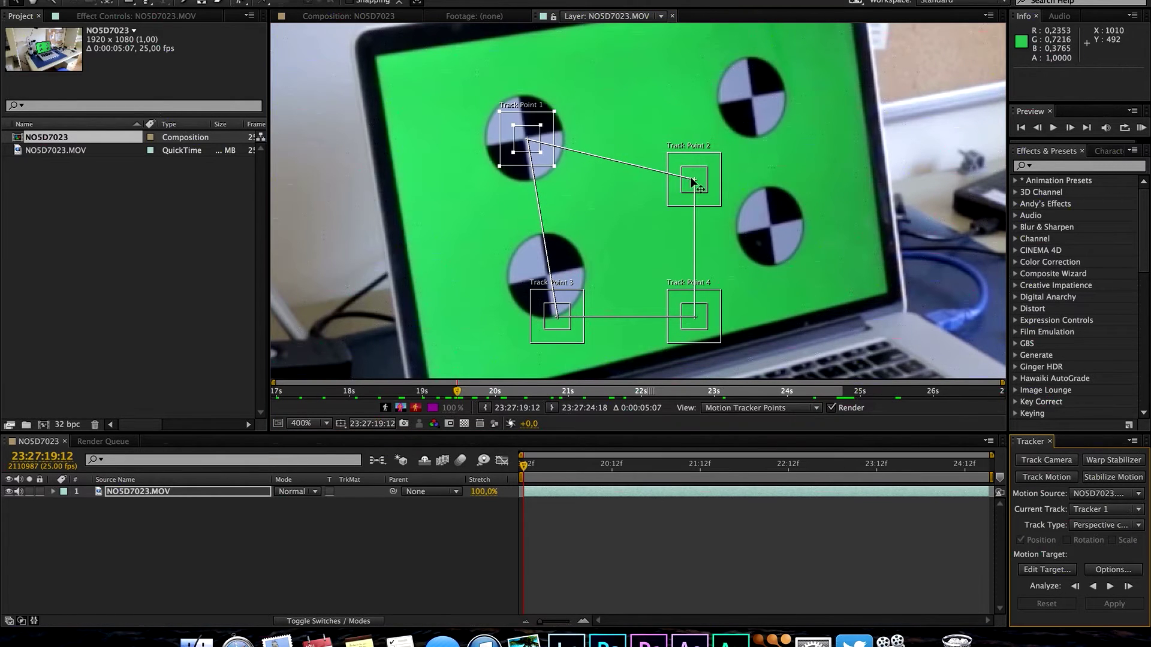
pyautogui.moveTo(692, 179); pyautogui.dragTo(751, 98)
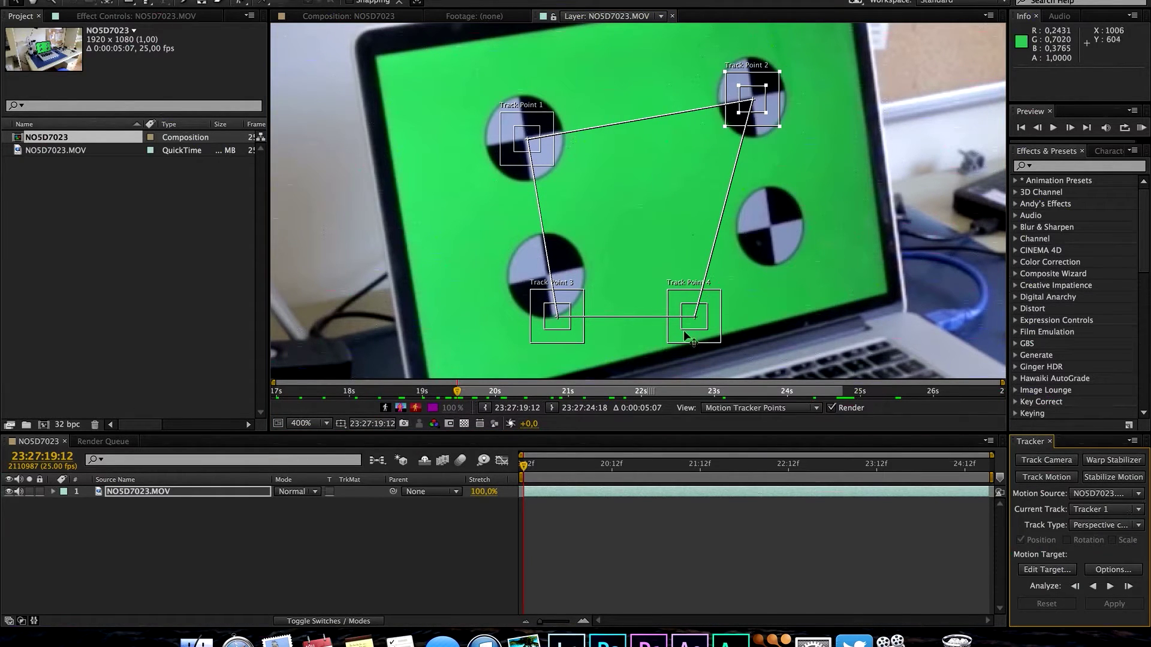
pyautogui.moveTo(684, 330); pyautogui.dragTo(771, 227)
pyautogui.moveTo(556, 318); pyautogui.dragTo(618, 339)
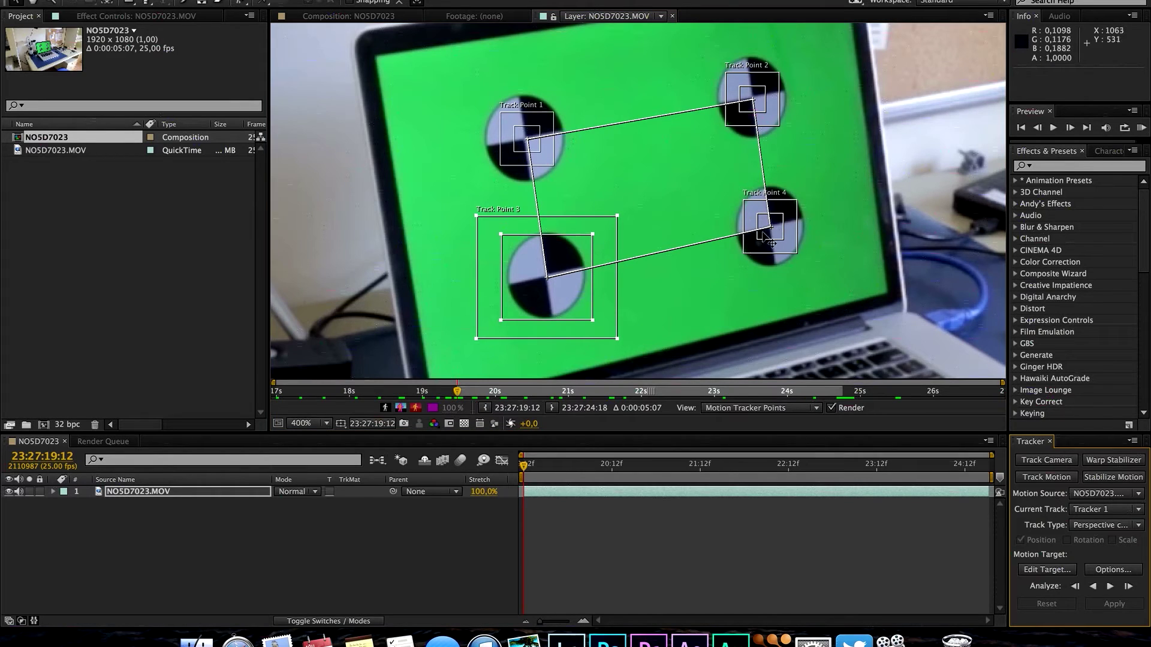
pyautogui.moveTo(757, 240); pyautogui.dragTo(735, 267)
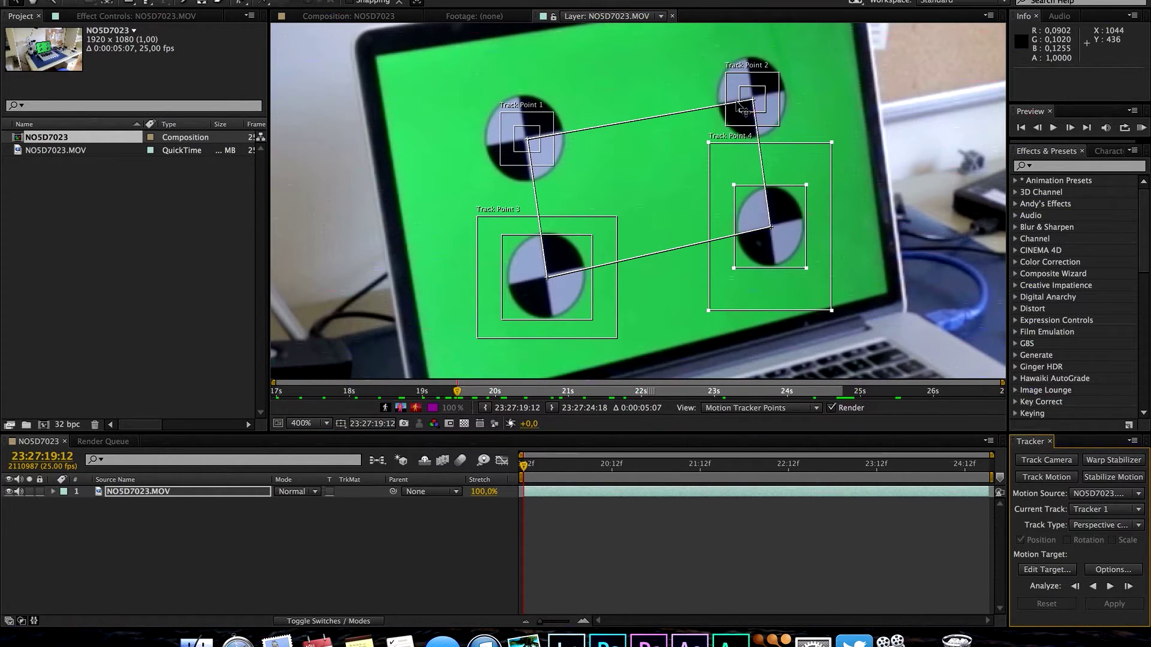
pyautogui.moveTo(743, 109); pyautogui.dragTo(694, 157)
# - Enlarge Track Point 1's search area around its marker
pyautogui.moveTo(539, 152)
pyautogui.mouseDown()
pyautogui.moveTo(574, 187)
pyautogui.moveTo(545, 160)
pyautogui.mouseUp()
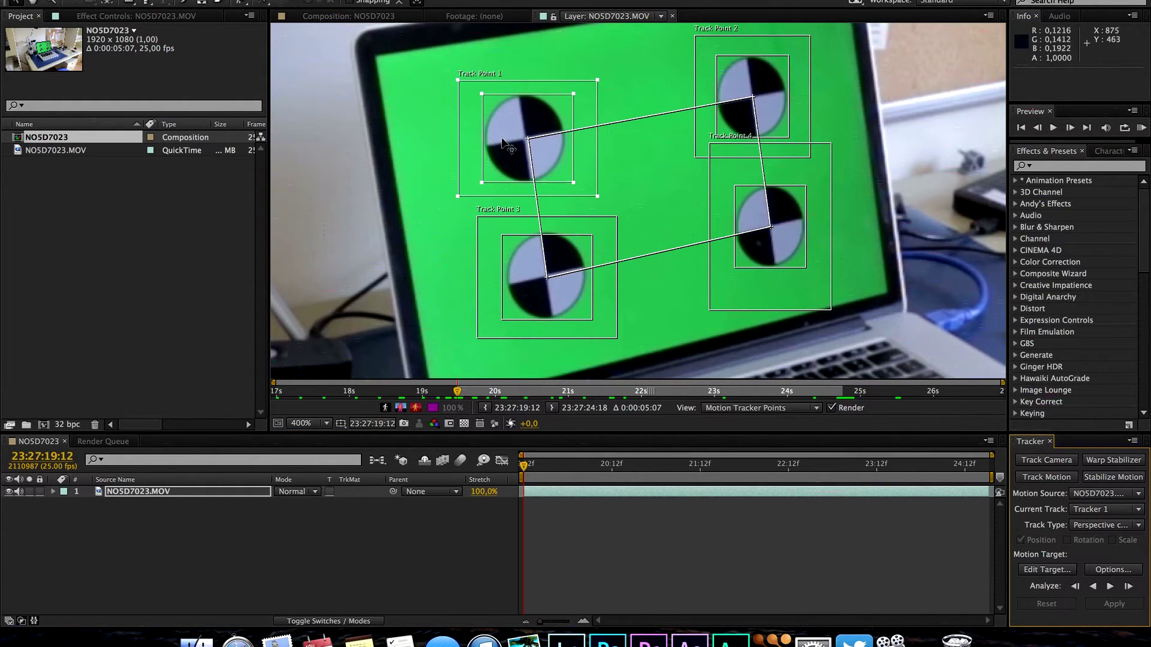
pyautogui.moveTo(597, 197); pyautogui.dragTo(602, 202)
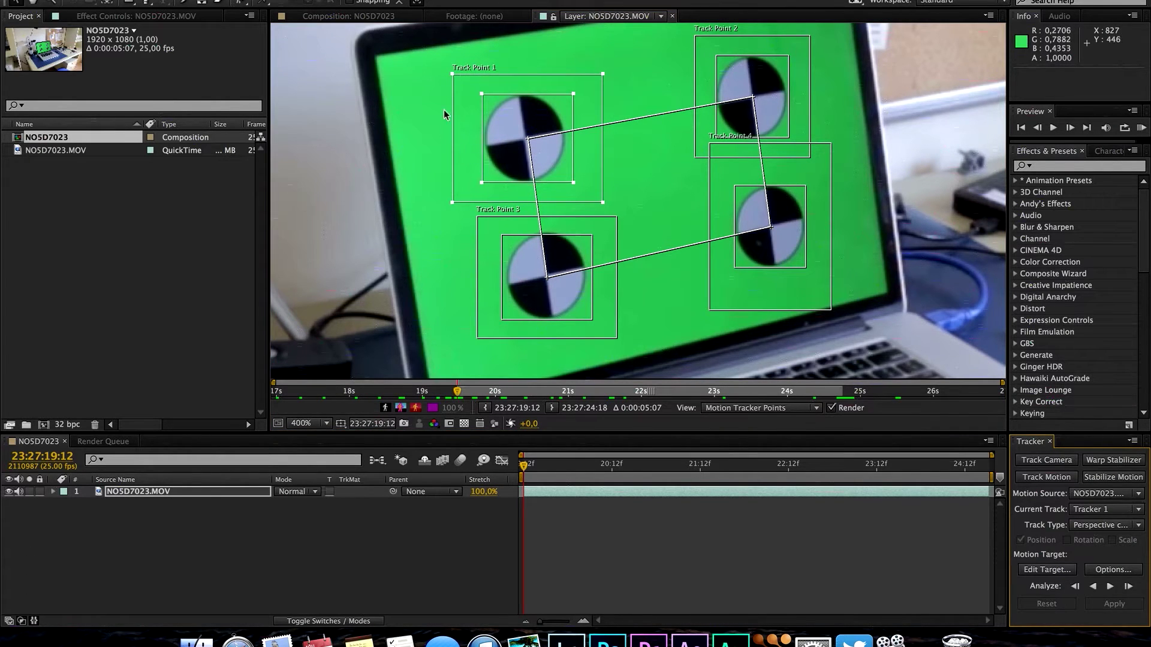
pyautogui.moveTo(602, 203)
pyautogui.mouseDown()
pyautogui.moveTo(649, 230)
pyautogui.moveTo(640, 238)
pyautogui.moveTo(611, 214)
pyautogui.mouseUp()
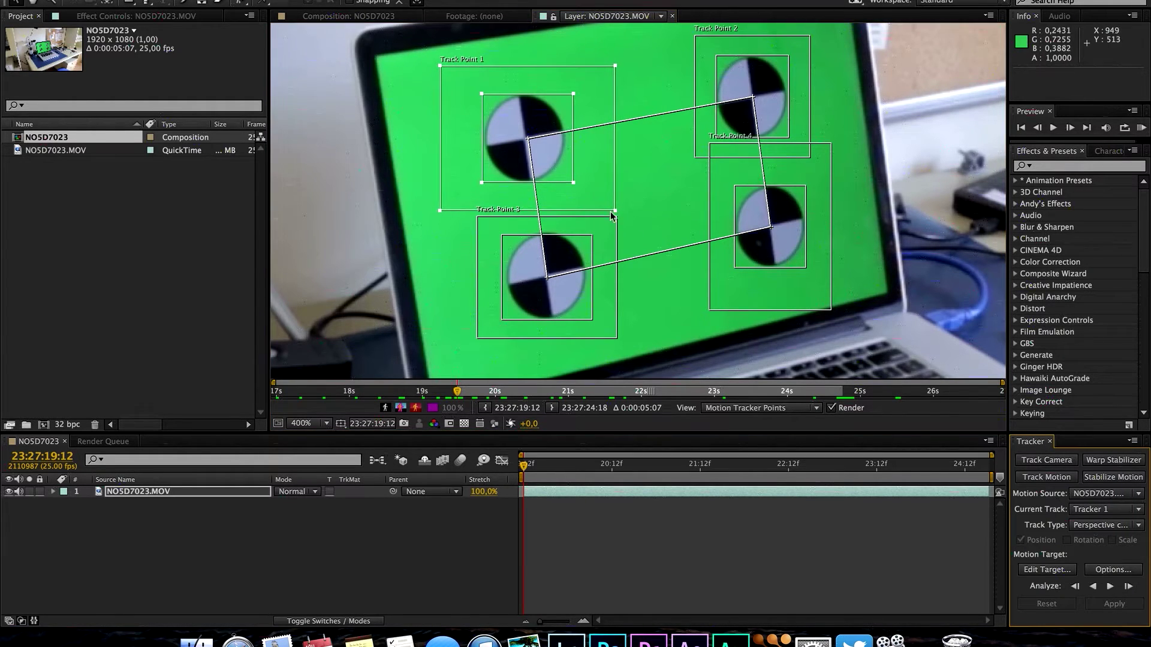
# - Widen the search areas of Track Points 3, 4 and 2, then fit the frame in the viewer
pyautogui.click(619, 338)
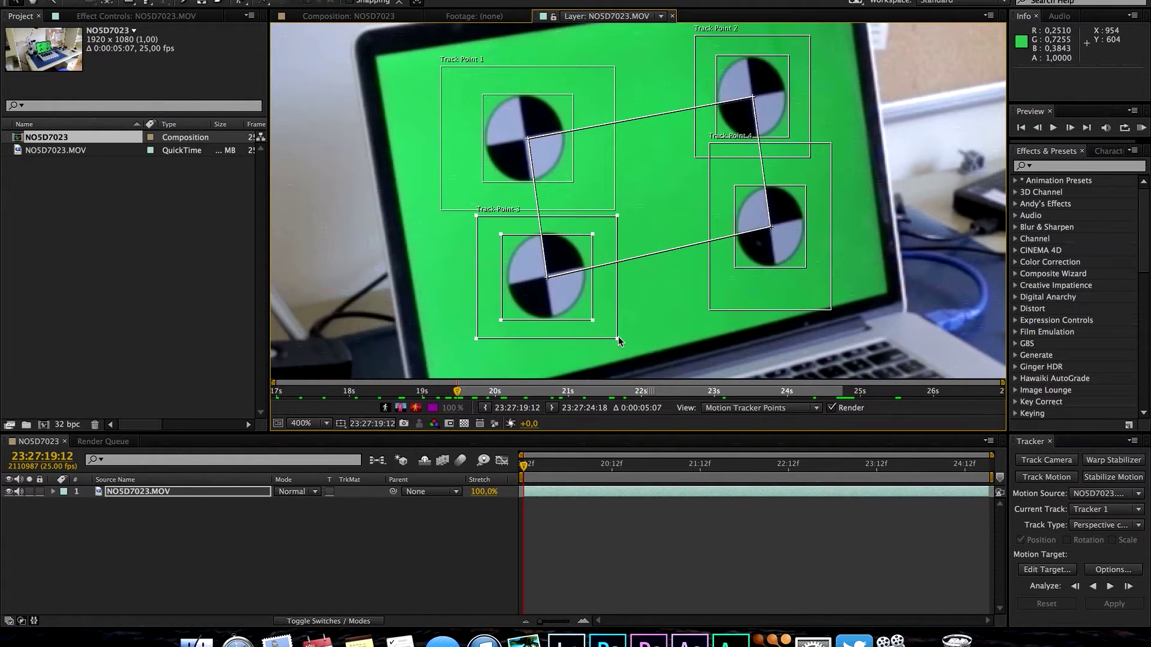
pyautogui.moveTo(617, 340)
pyautogui.mouseDown()
pyautogui.moveTo(642, 360)
pyautogui.moveTo(633, 347)
pyautogui.mouseUp()
pyautogui.moveTo(708, 310); pyautogui.dragTo(687, 299)
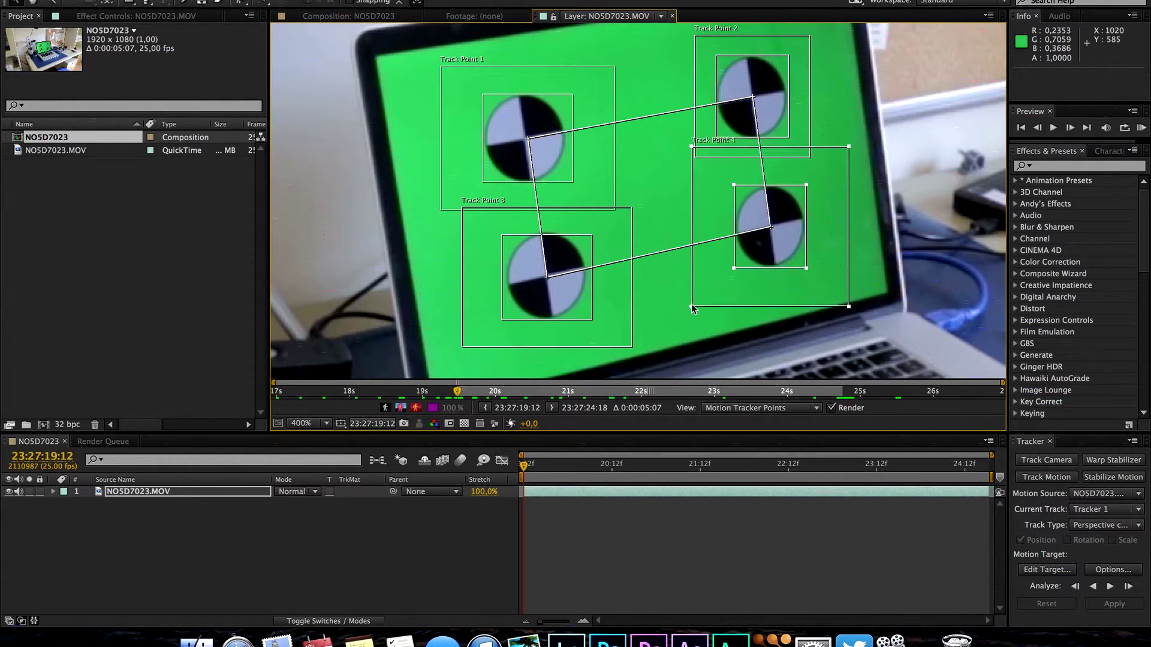
pyautogui.moveTo(693, 38); pyautogui.dragTo(678, 34)
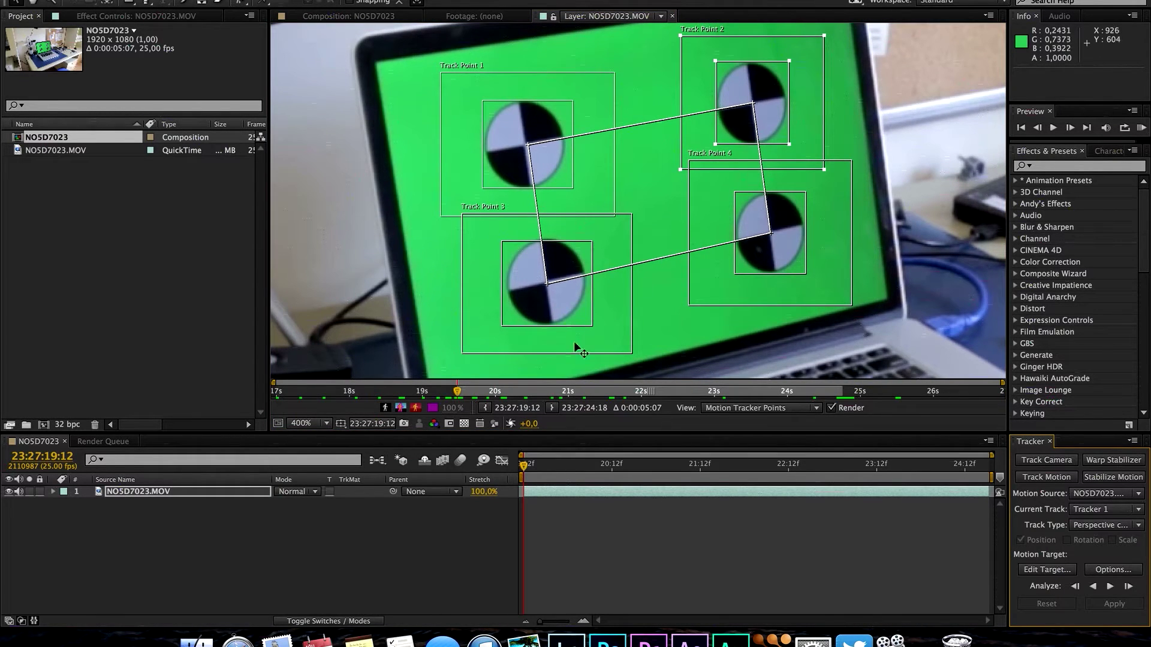
pyautogui.click(301, 424)
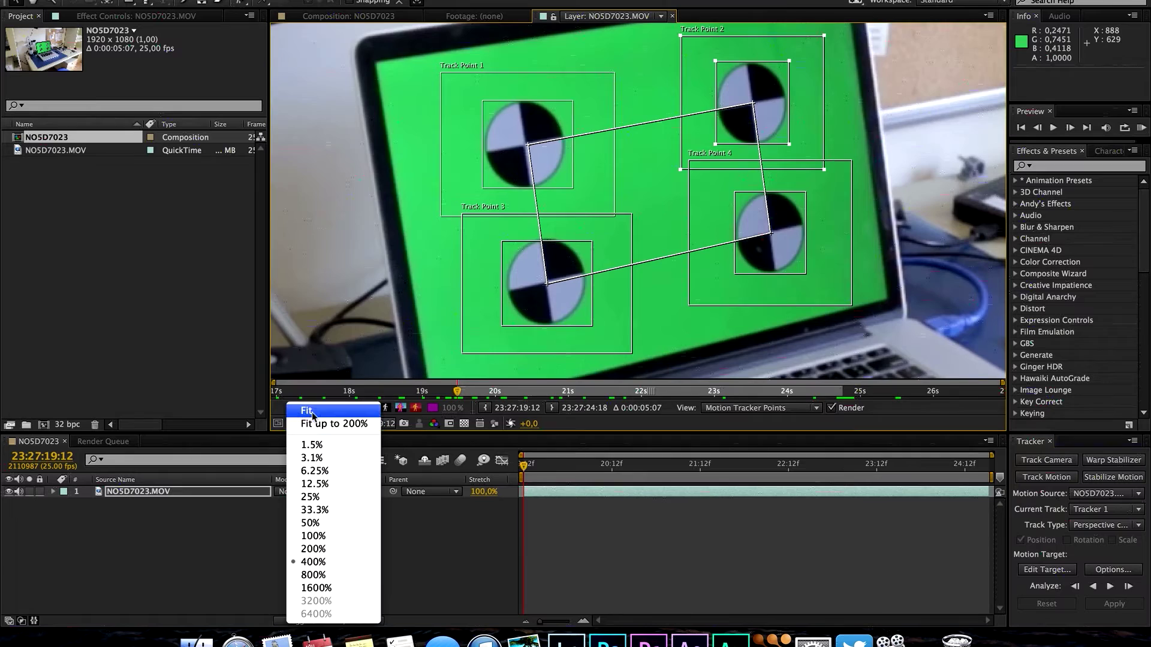
pyautogui.click(313, 411)
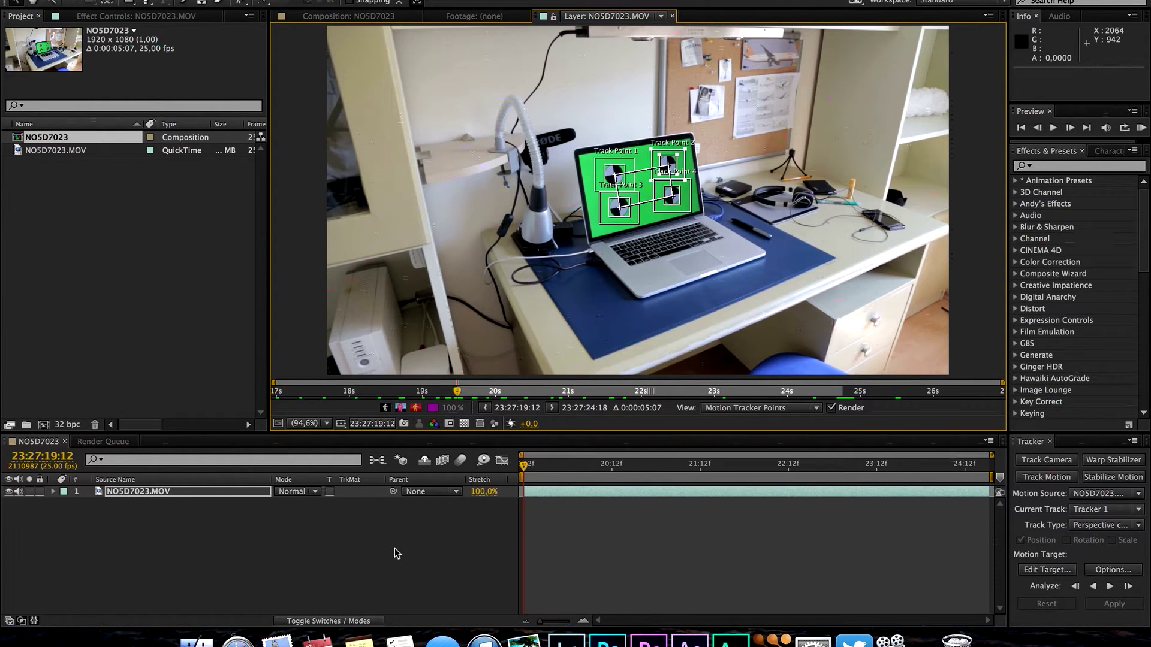
# - Add a null object layer and rename Null 1 to 'Track'
pyautogui.rightClick(379, 547)
pyautogui.moveTo(412, 480)
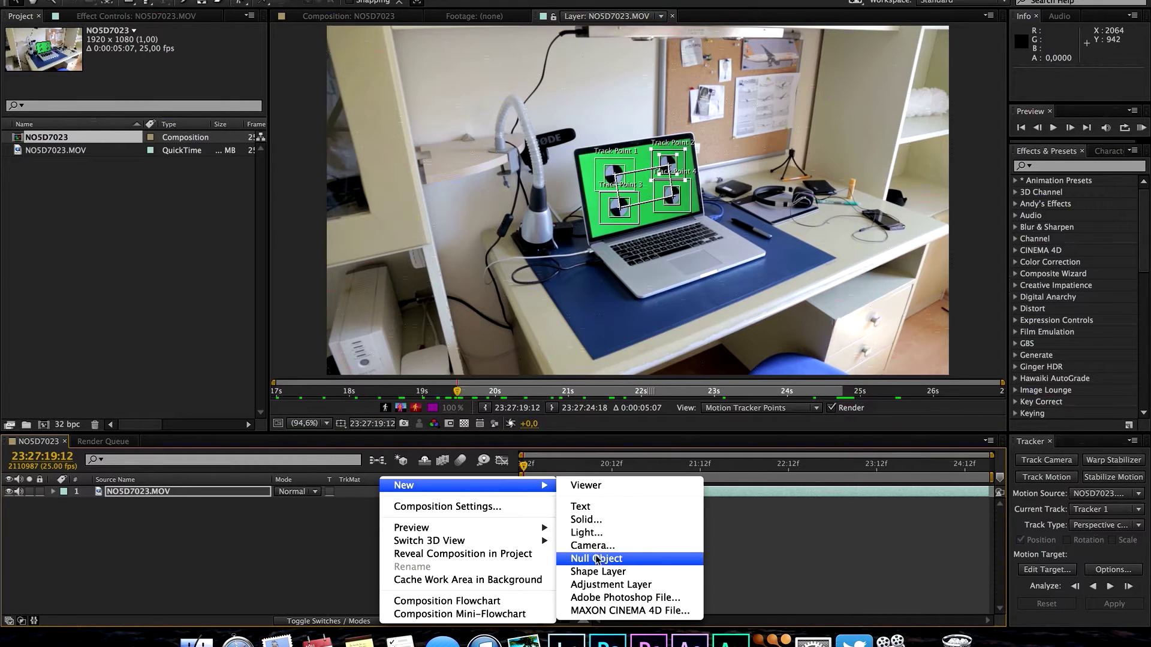
pyautogui.click(599, 558)
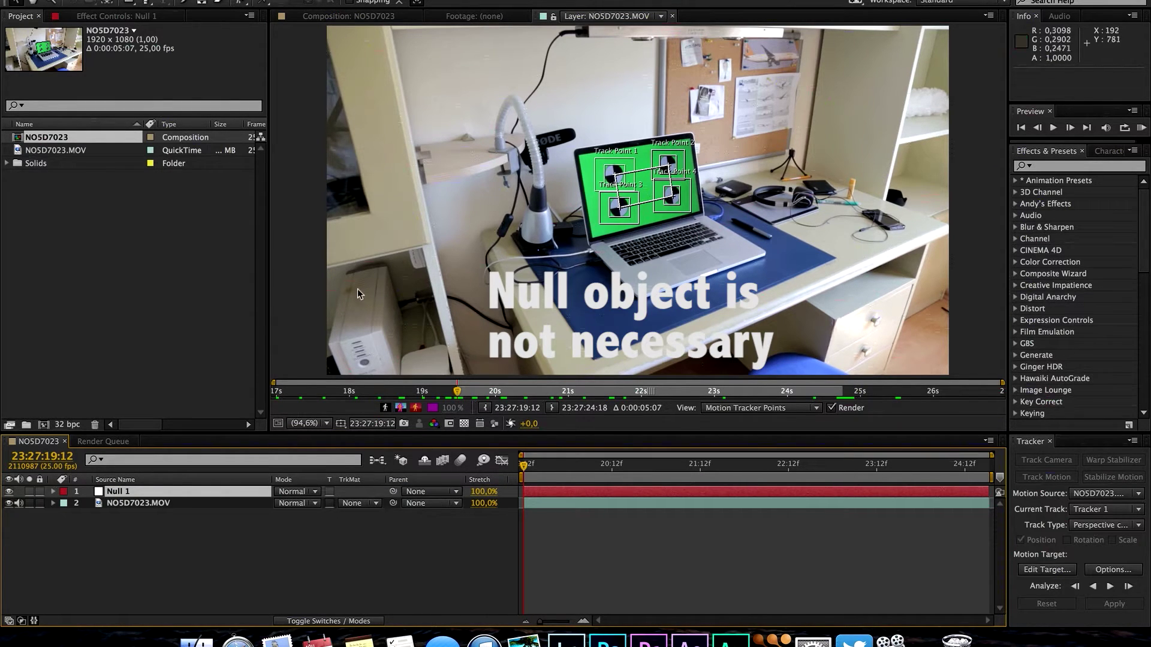
pyautogui.click(228, 498)
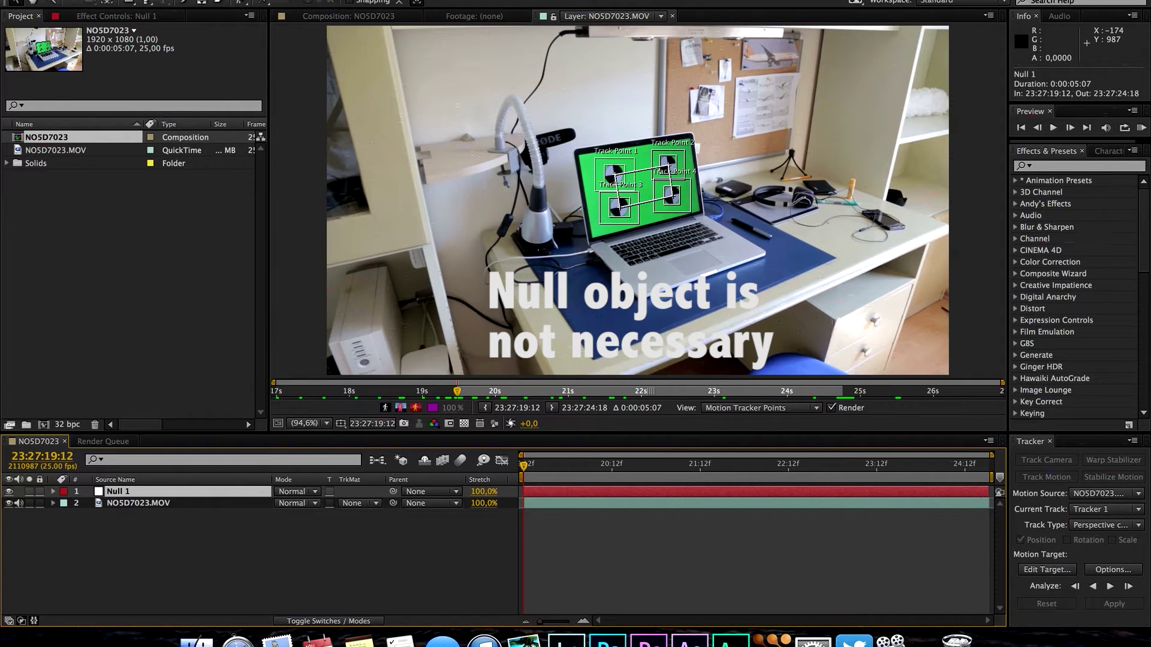
pyautogui.press('Return')
pyautogui.write('Trac')
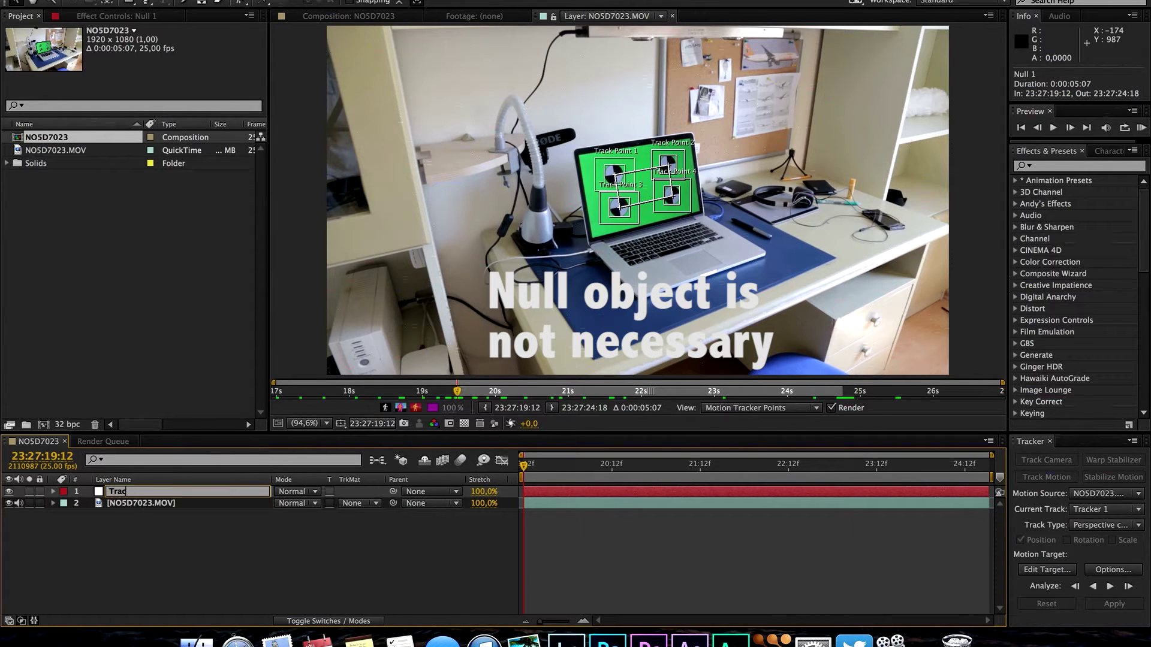
pyautogui.write('k')
pyautogui.press('Return')
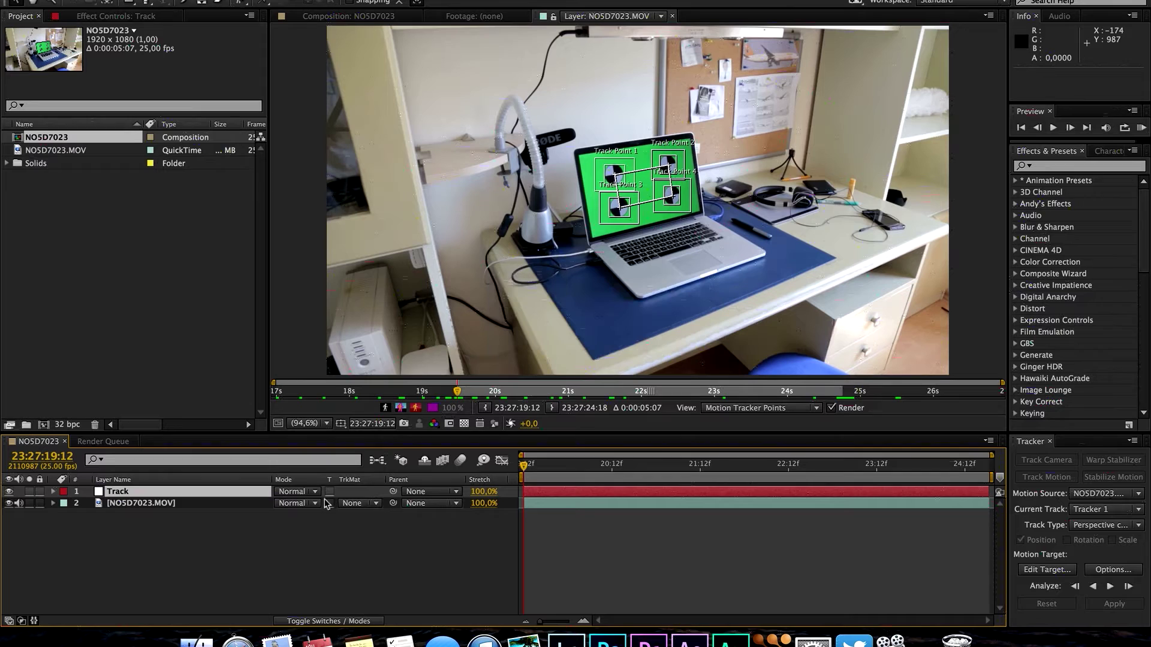
# - Set the tracker's motion target to the Track layer
pyautogui.click(254, 505)
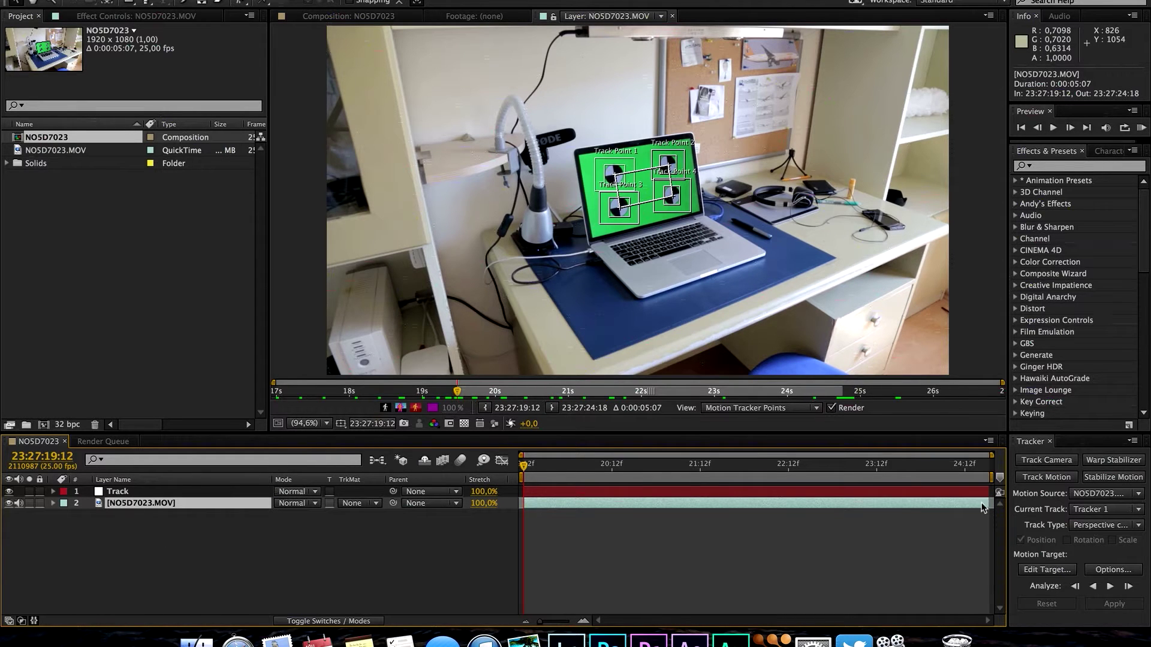
pyautogui.click(1047, 569)
pyautogui.click(638, 290)
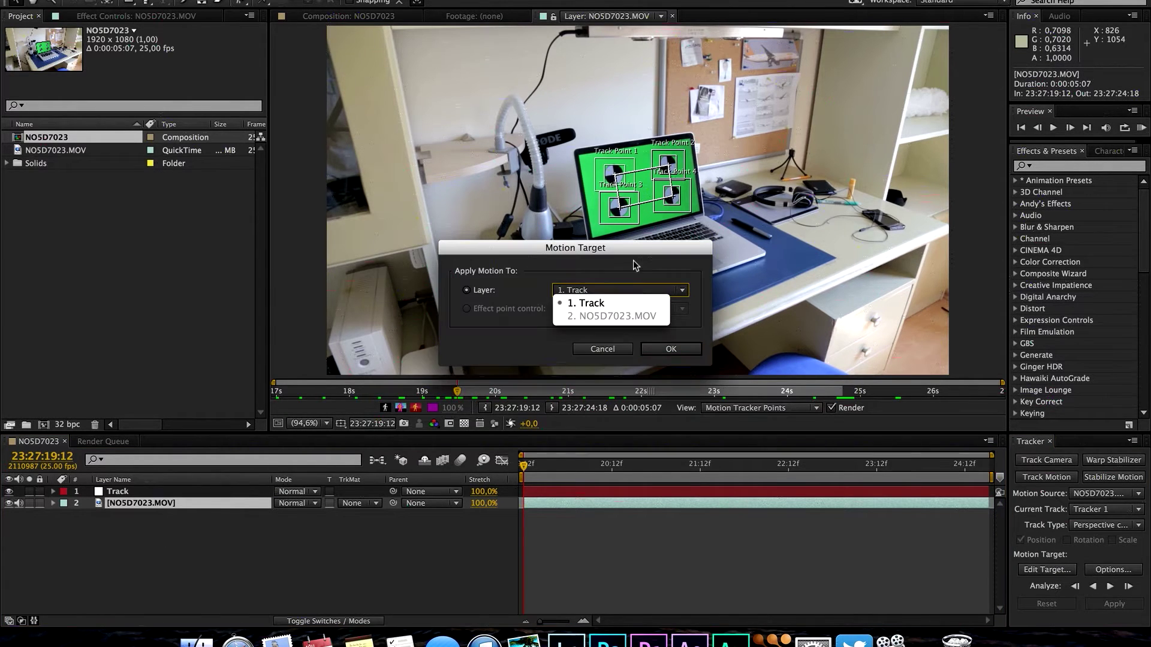
pyautogui.click(636, 264)
pyautogui.click(656, 347)
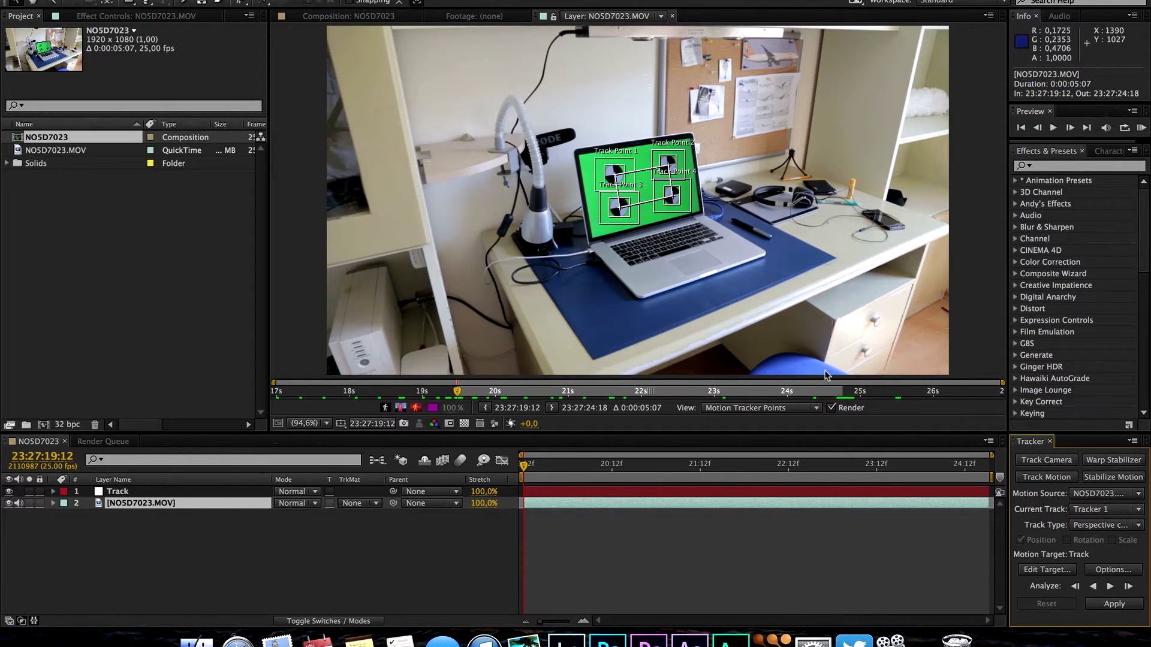
# - In tracker options, make tracking stop when confidence falls below 90%
pyautogui.click(1110, 569)
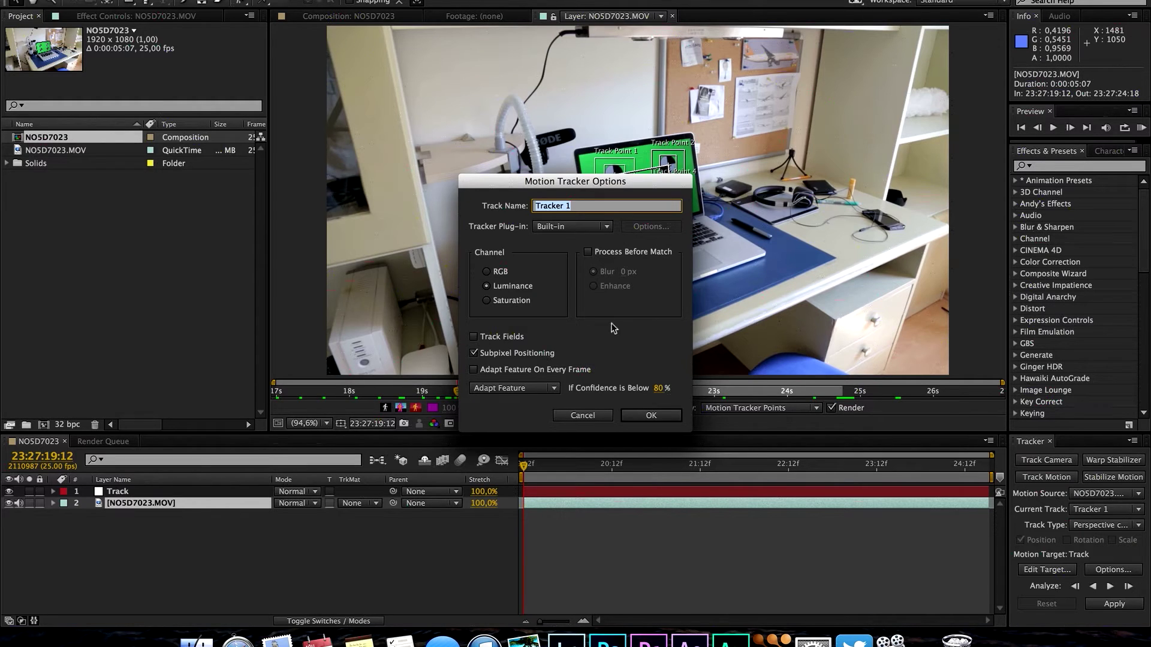
pyautogui.doubleClick(660, 389)
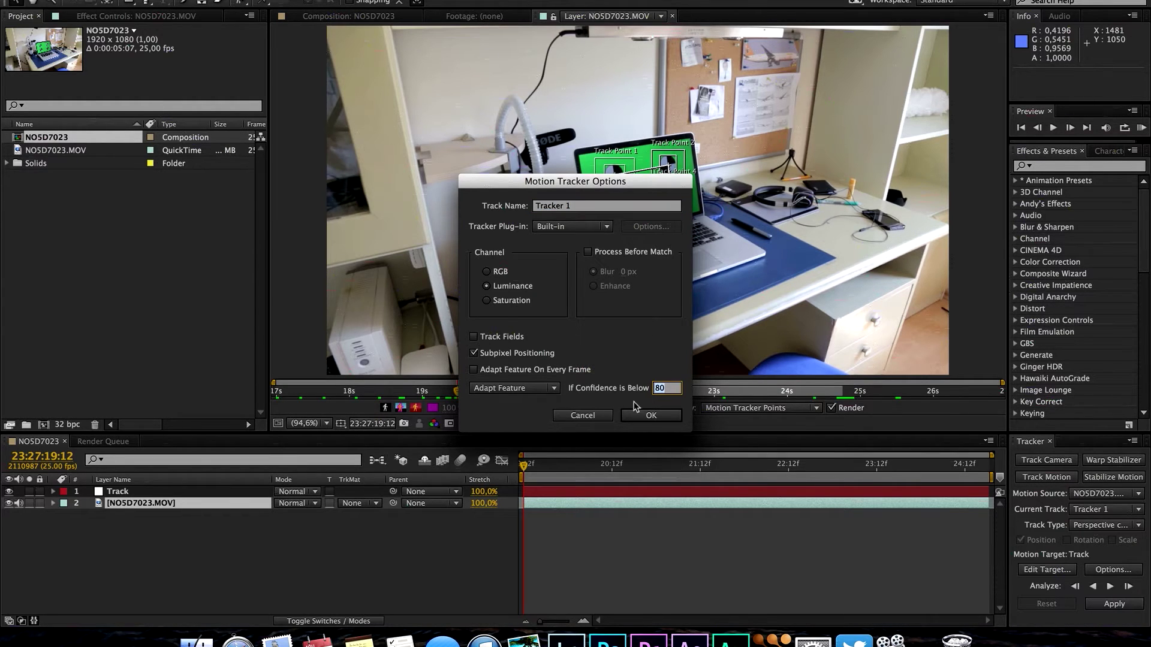
pyautogui.click(546, 388)
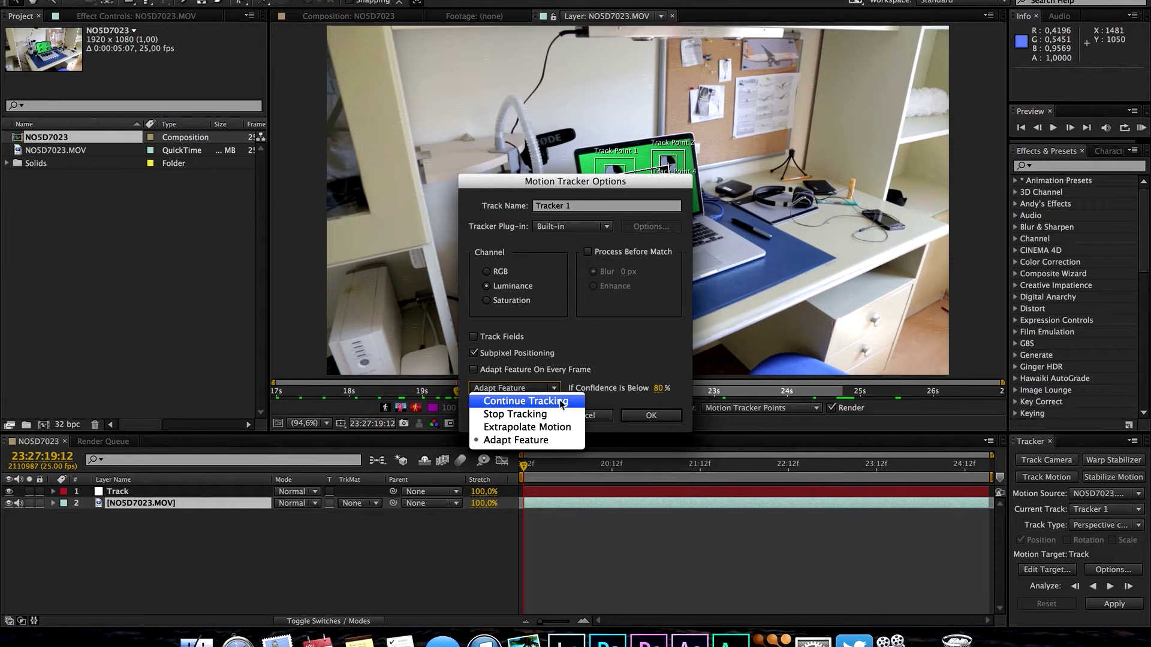
pyautogui.click(515, 414)
pyautogui.doubleClick(659, 388)
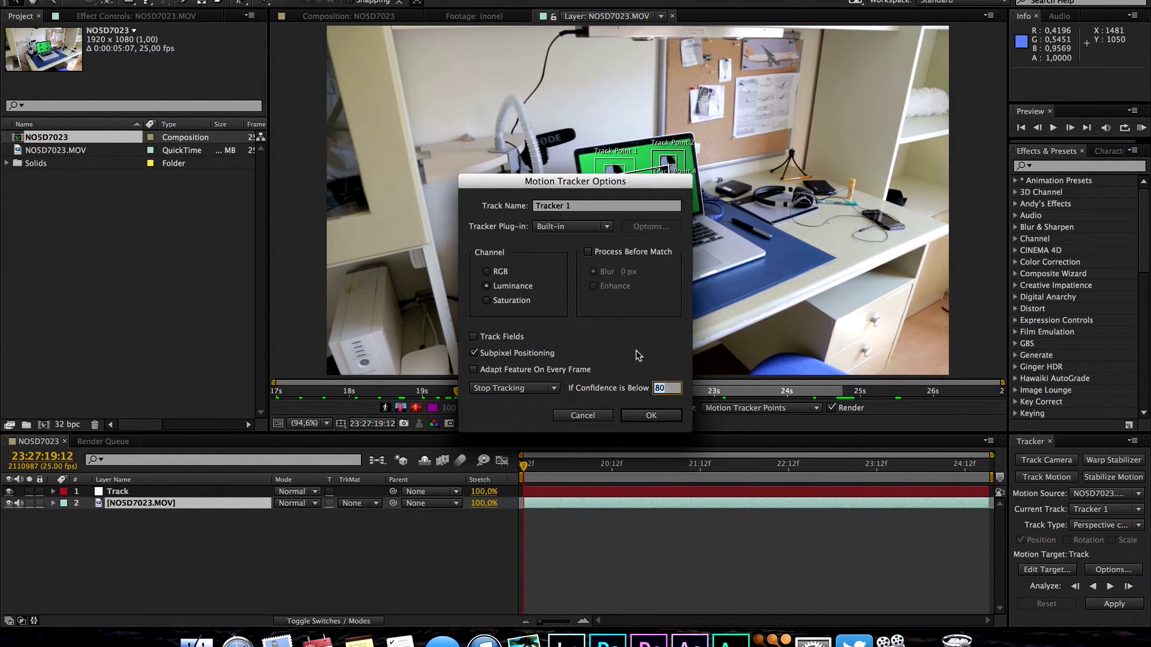
pyautogui.click(652, 416)
# - Zoom the layer view to 200% and analyze the track points forward
pyautogui.click(309, 423)
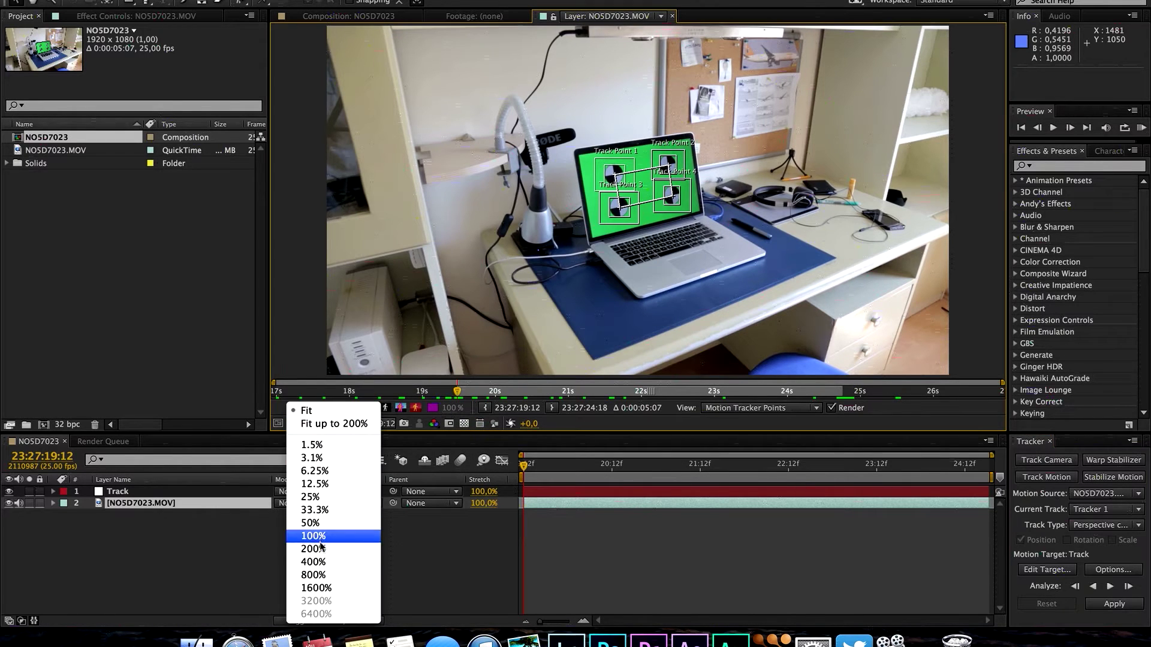
pyautogui.click(351, 548)
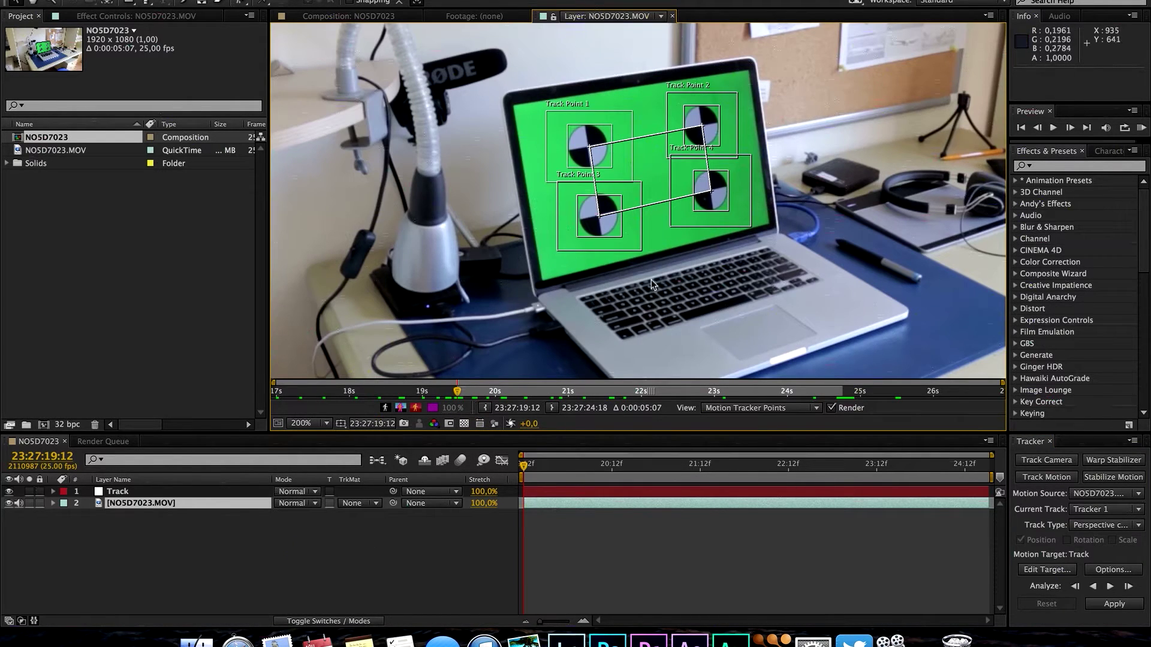
pyautogui.click(1110, 587)
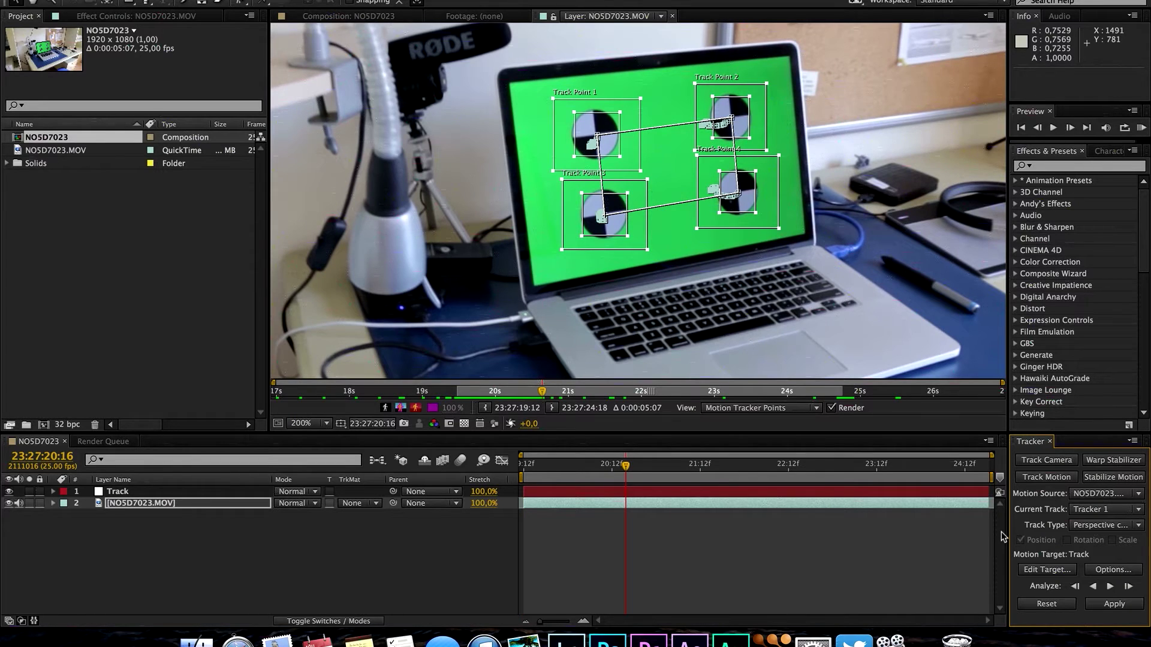
# - At 400% zoom, reposition Track Point 1 back onto its marker at 20:16
pyautogui.click(318, 424)
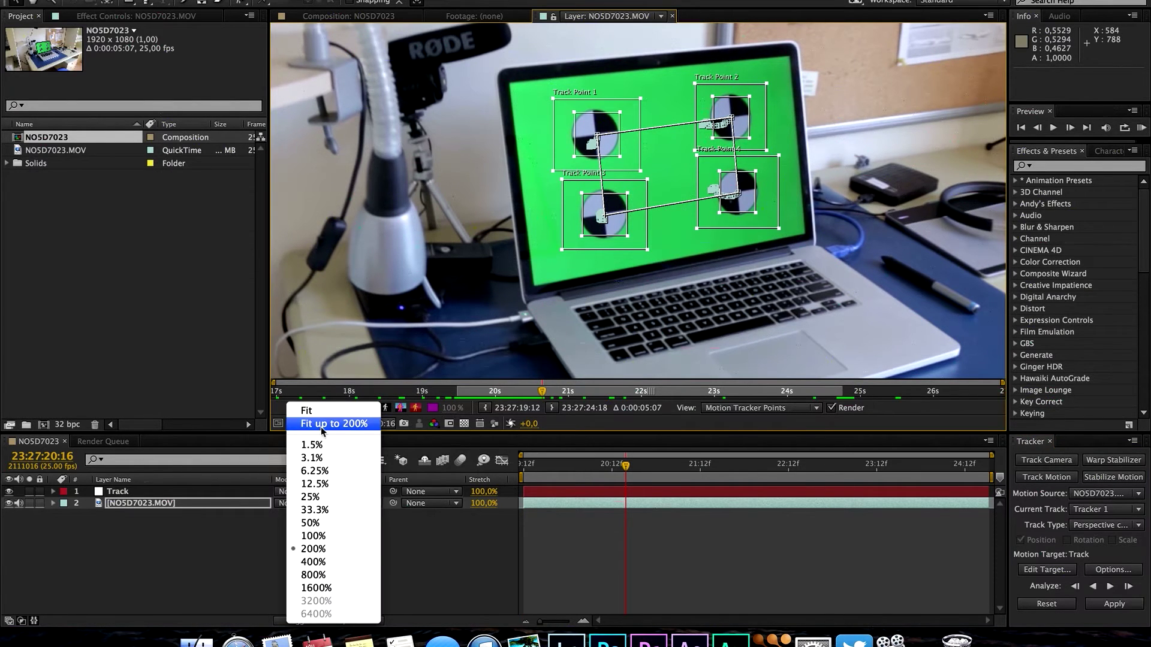
pyautogui.click(336, 563)
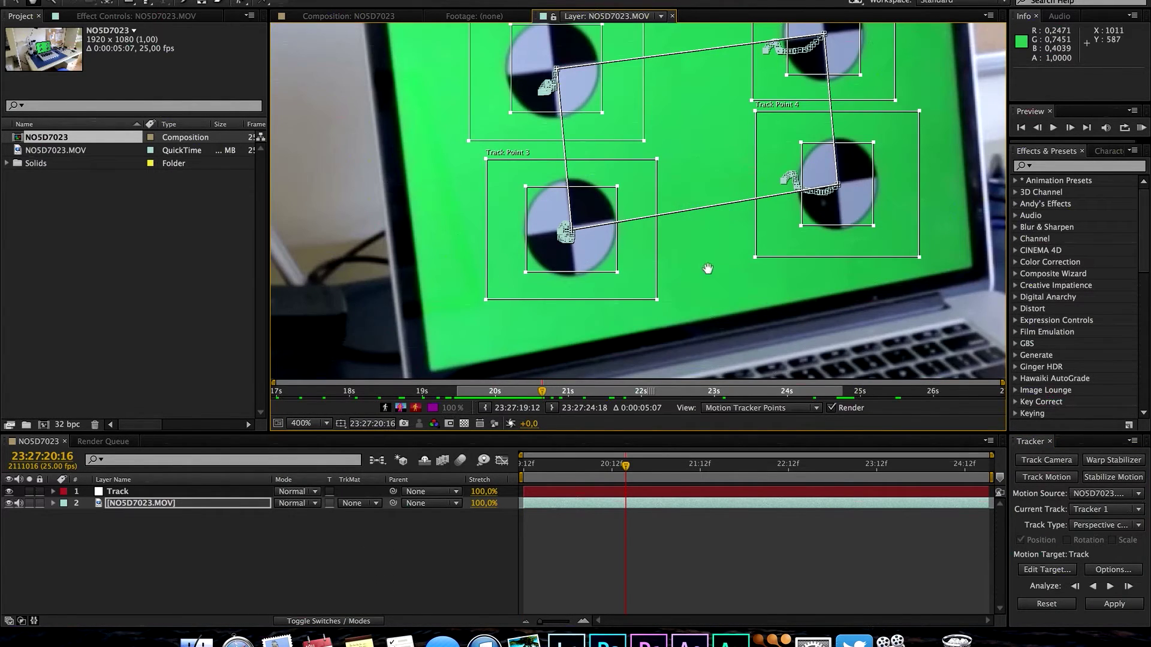
pyautogui.moveTo(707, 267); pyautogui.dragTo(669, 322)
pyautogui.moveTo(529, 133); pyautogui.dragTo(518, 121)
pyautogui.click(520, 120)
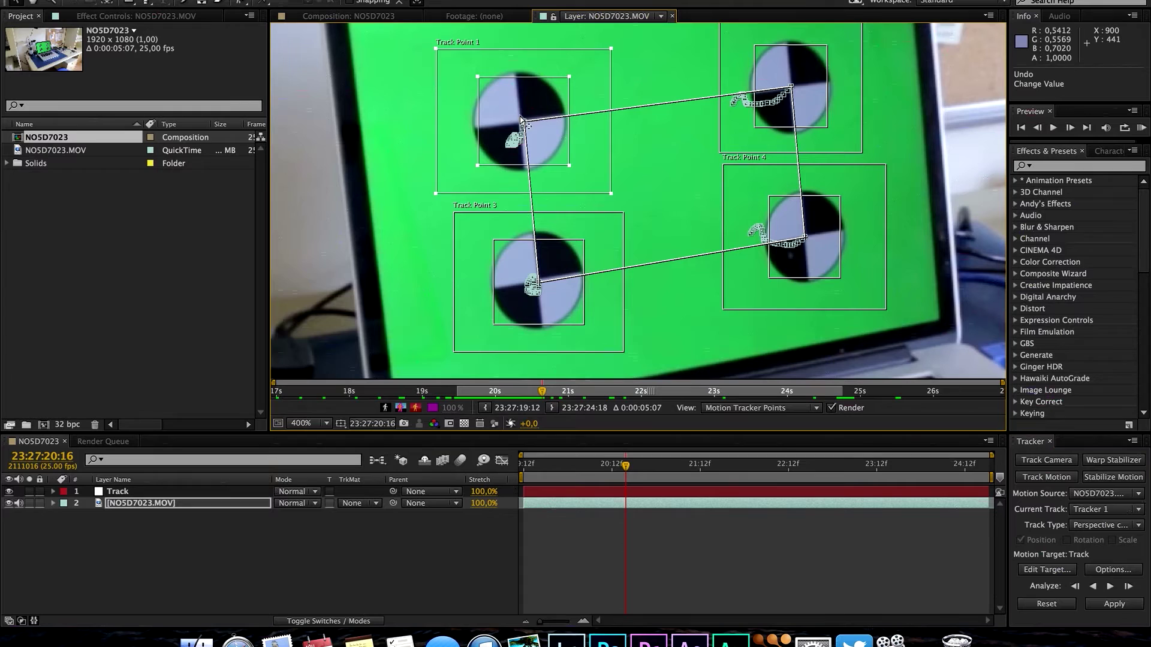
# - Track the four markers forward, nudging drifting Track Point 1 and the top-right point back on target
pyautogui.click(1128, 587)
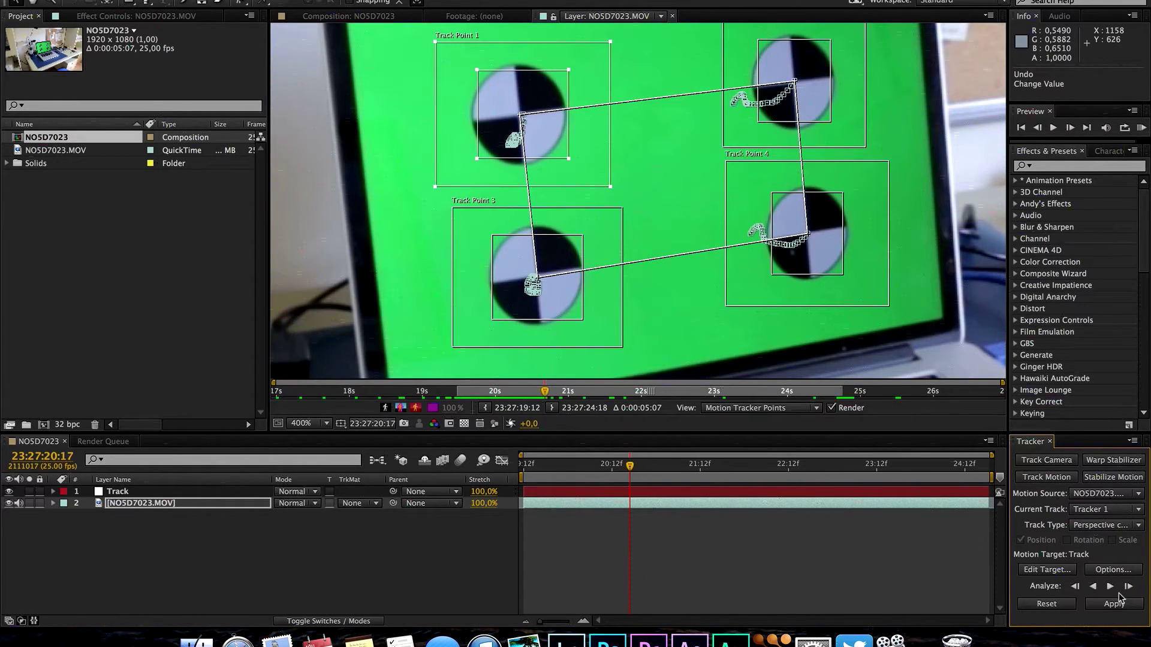
pyautogui.moveTo(542, 130); pyautogui.dragTo(519, 113)
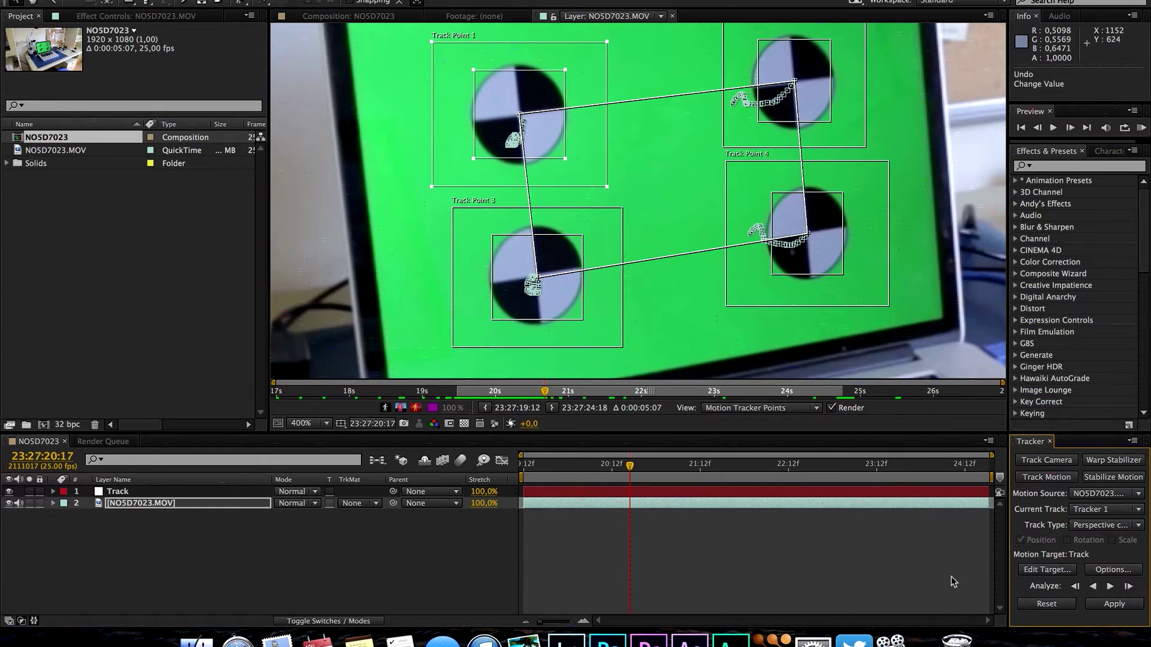
pyautogui.click(1110, 586)
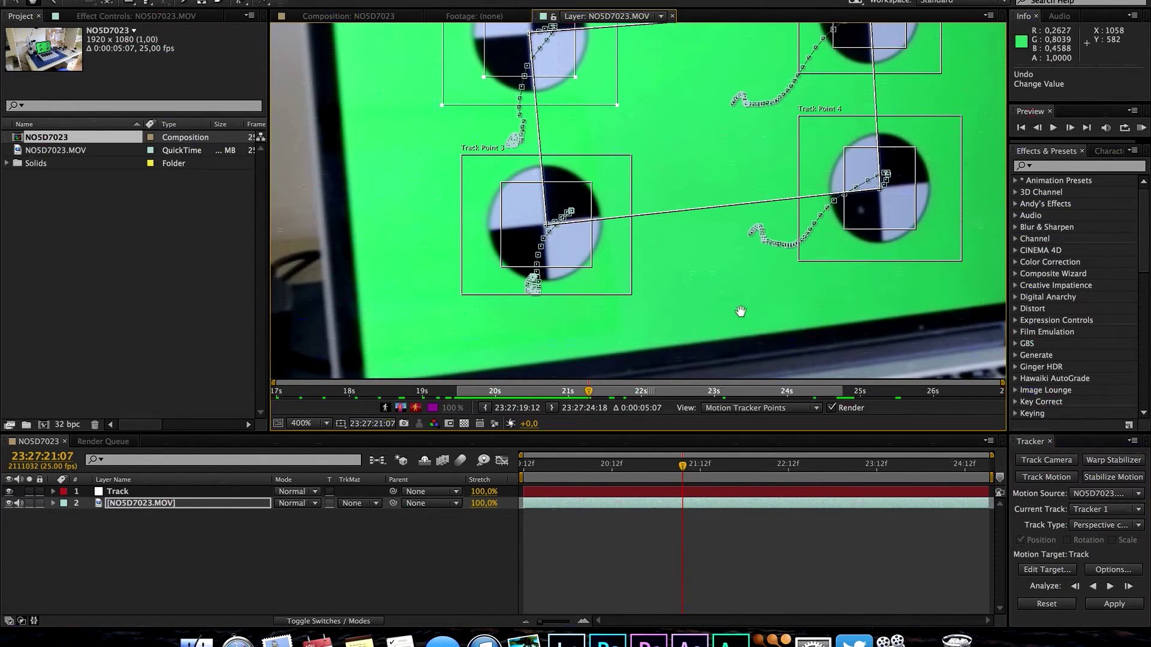
pyautogui.moveTo(752, 304); pyautogui.dragTo(676, 359)
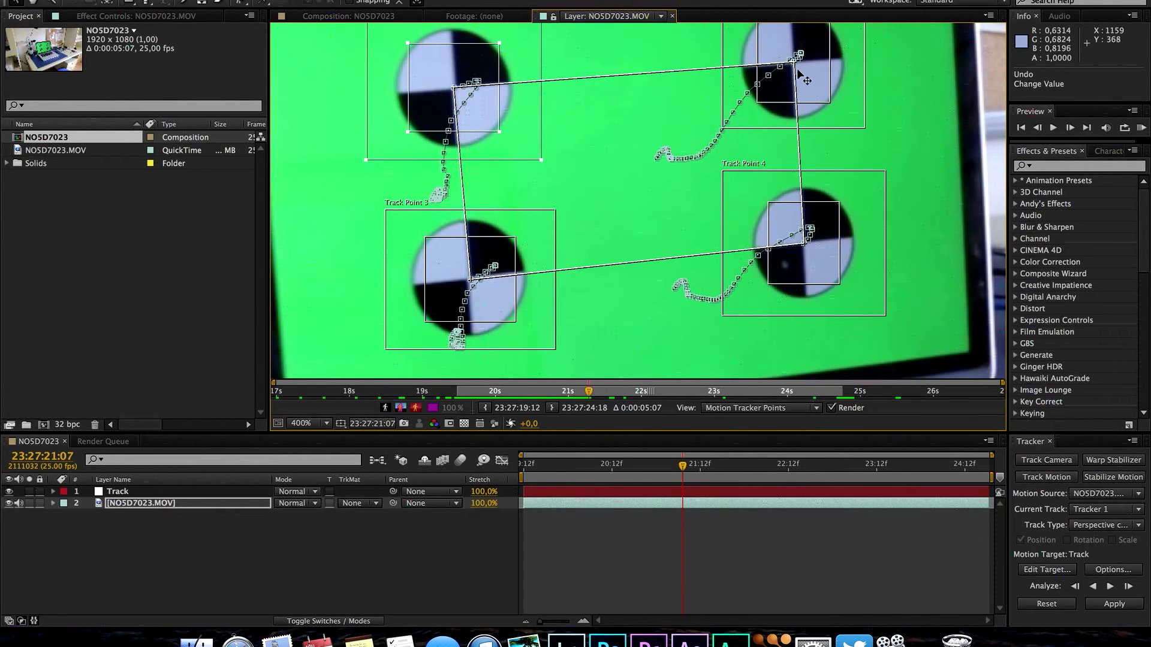
pyautogui.moveTo(800, 66); pyautogui.dragTo(814, 88)
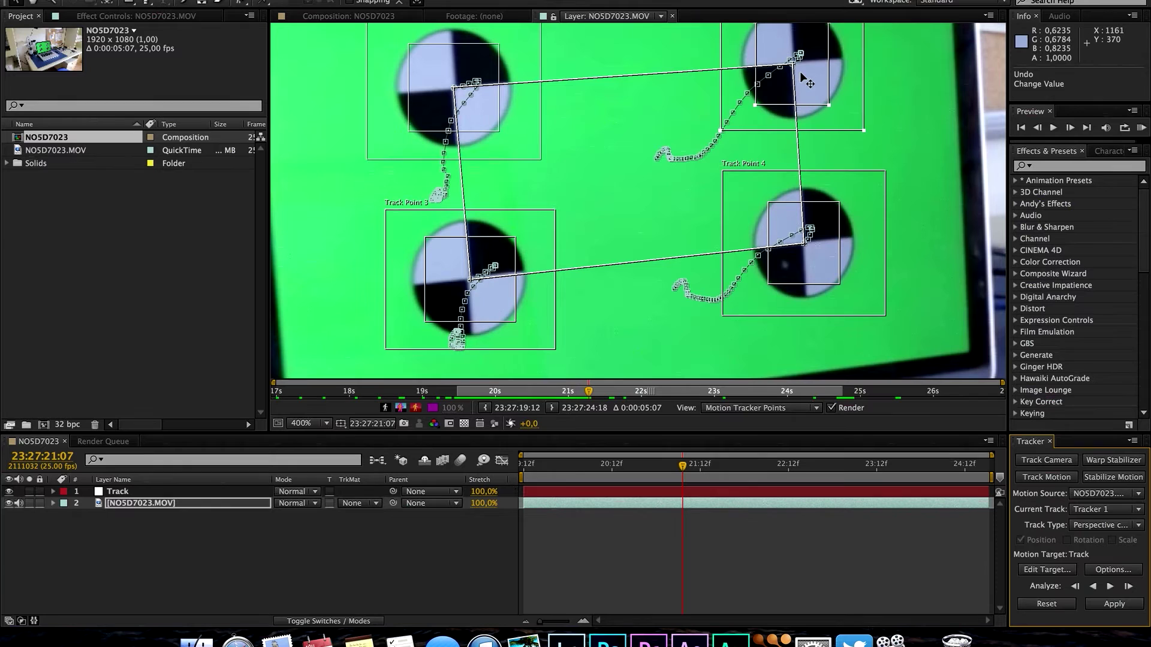
pyautogui.click(1110, 586)
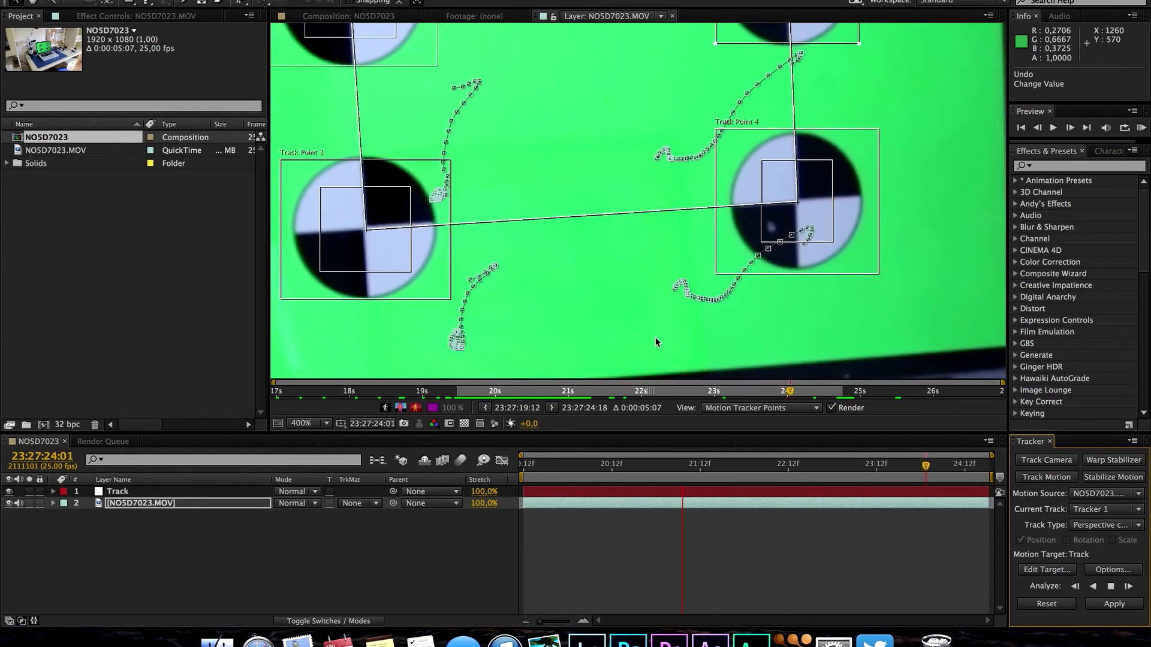
# - Apply the corner-pin tracking data to the Track layer, then collapse and hide that layer
pyautogui.scroll(-2, 656, 337)
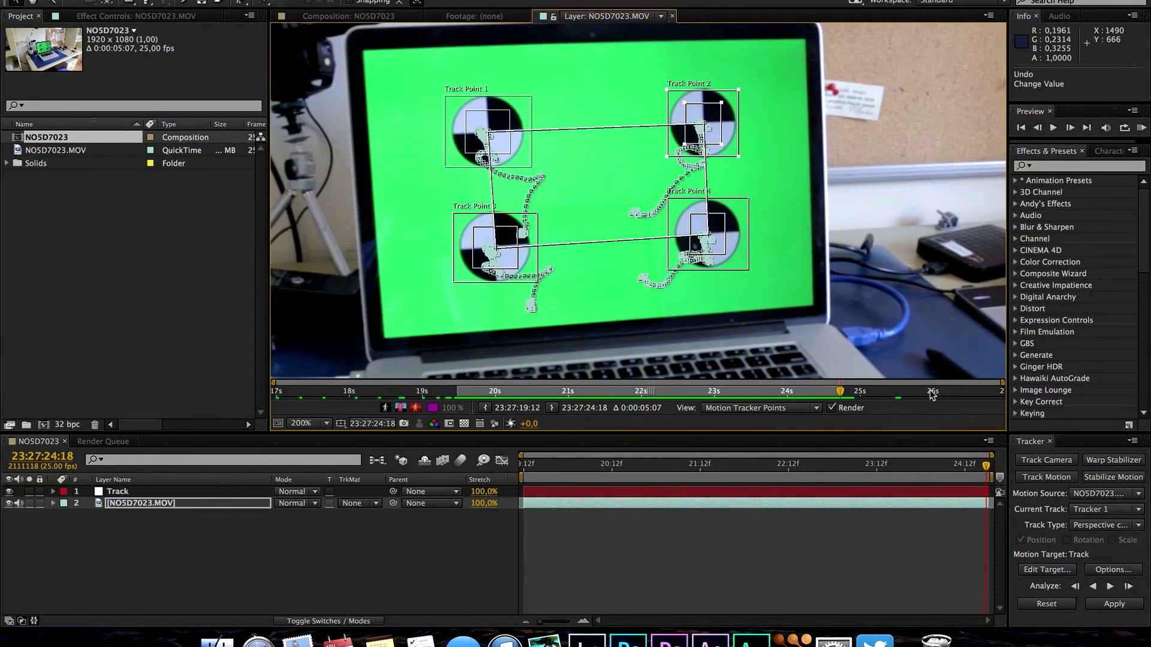
pyautogui.moveTo(839, 395); pyautogui.dragTo(463, 395)
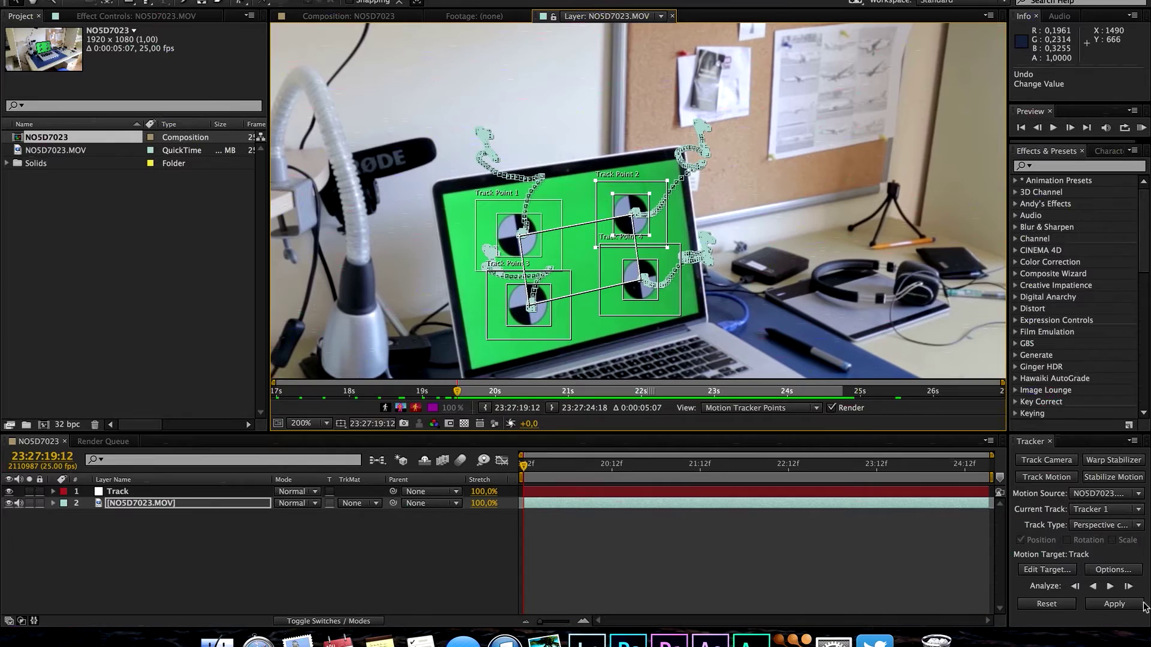
pyautogui.click(1114, 604)
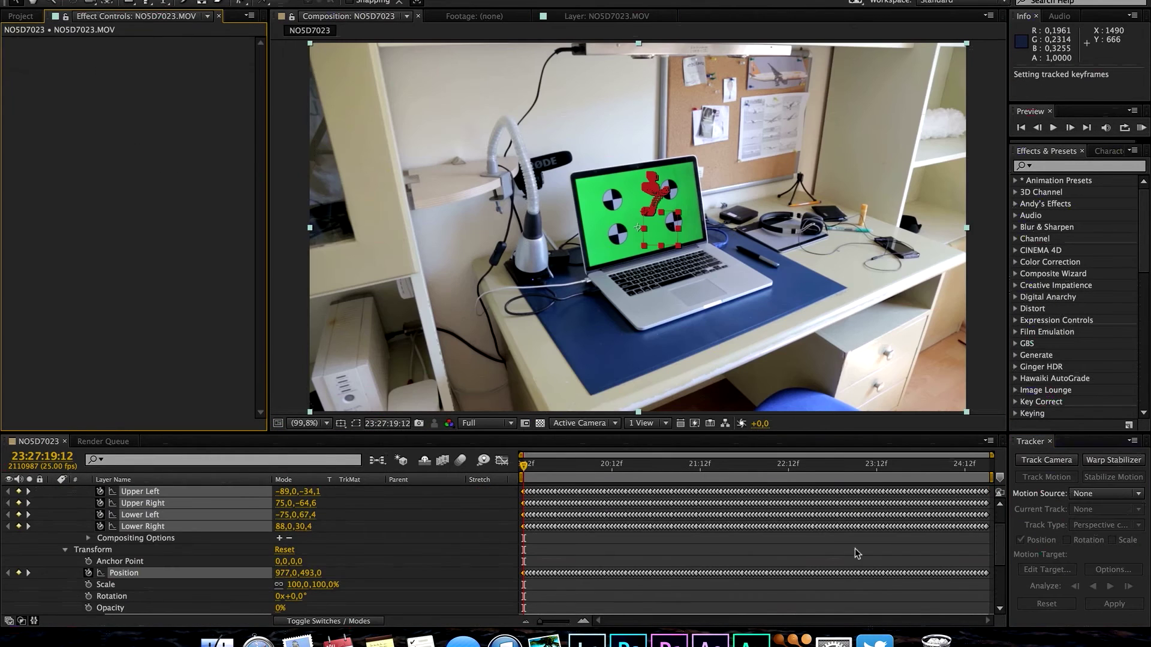
pyautogui.scroll(3, 944, 532)
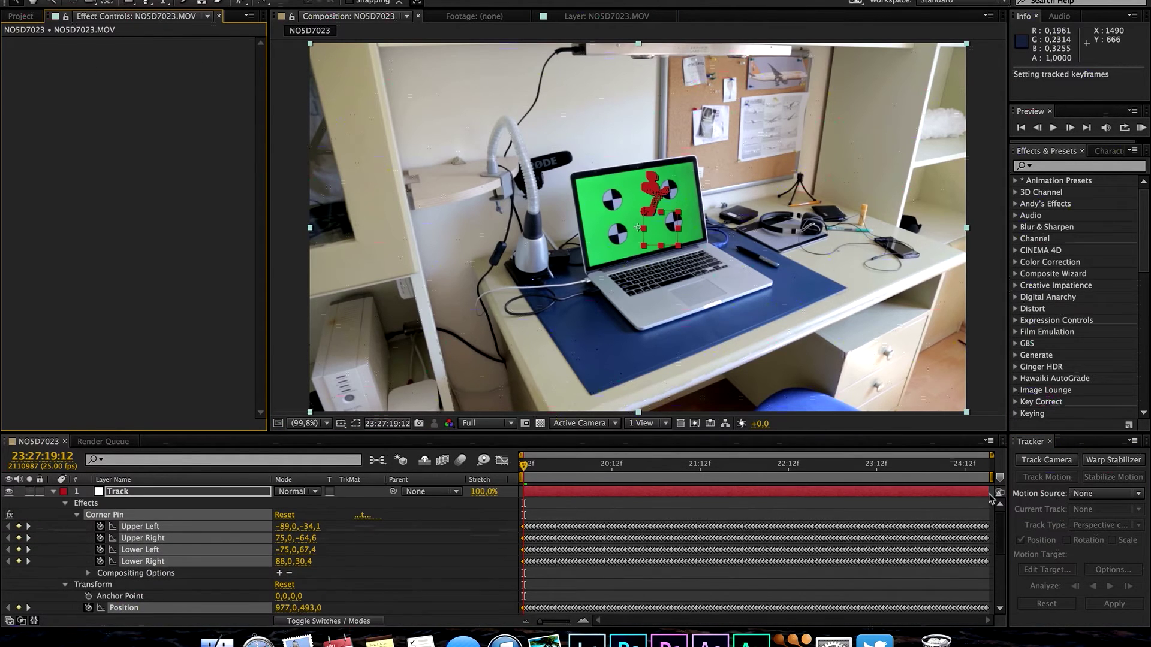
pyautogui.click(54, 491)
pyautogui.click(9, 492)
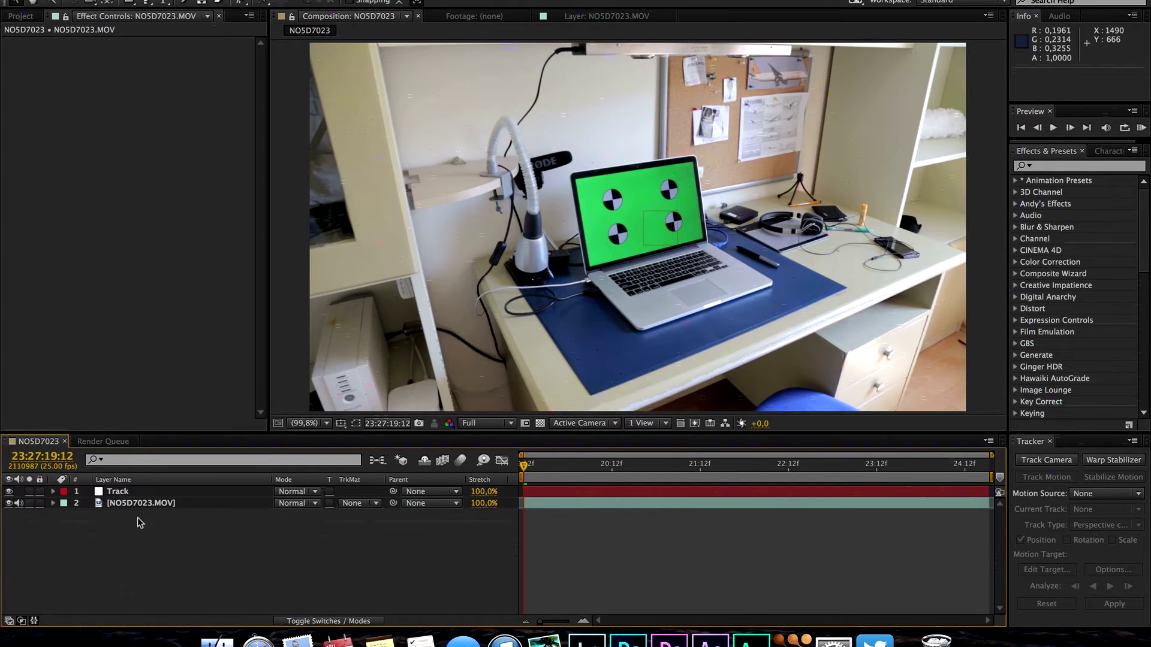
pyautogui.press('super+0')
# - Import Replace Screen.mov into the project and open it in the Footage viewer
pyautogui.click(218, 643)
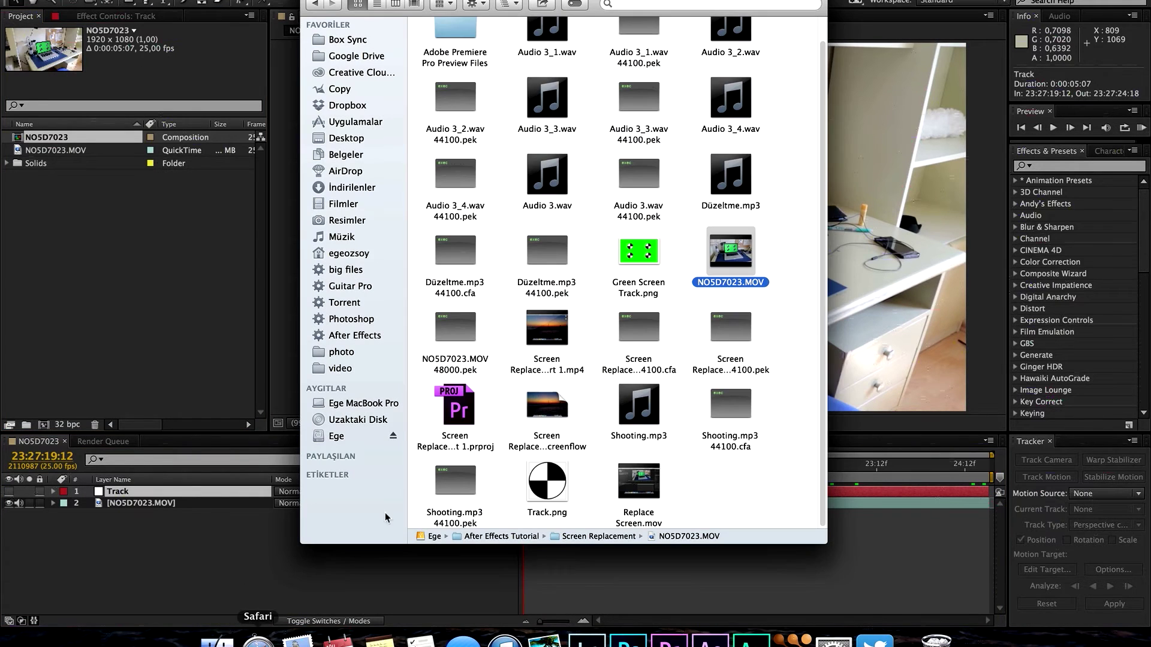
pyautogui.moveTo(633, 477); pyautogui.dragTo(102, 258)
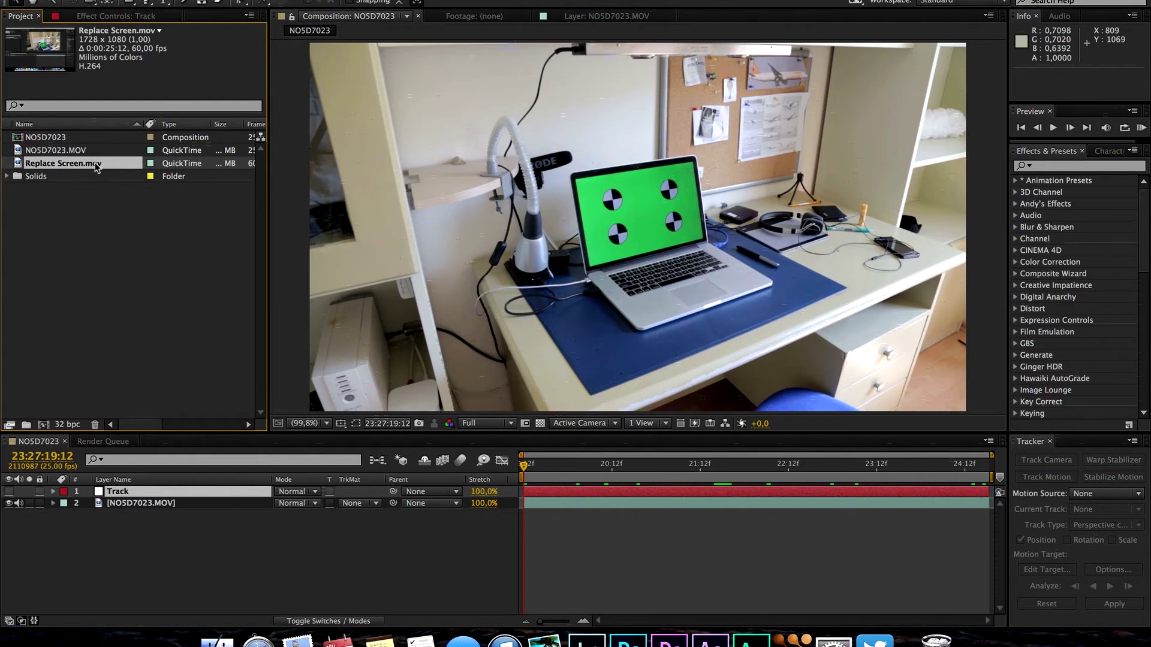
pyautogui.doubleClick(96, 163)
# - Trim Replace Screen.mov with an In point at 0:00:01:59 and an Out point at 0:00:18:39
pyautogui.click(424, 393)
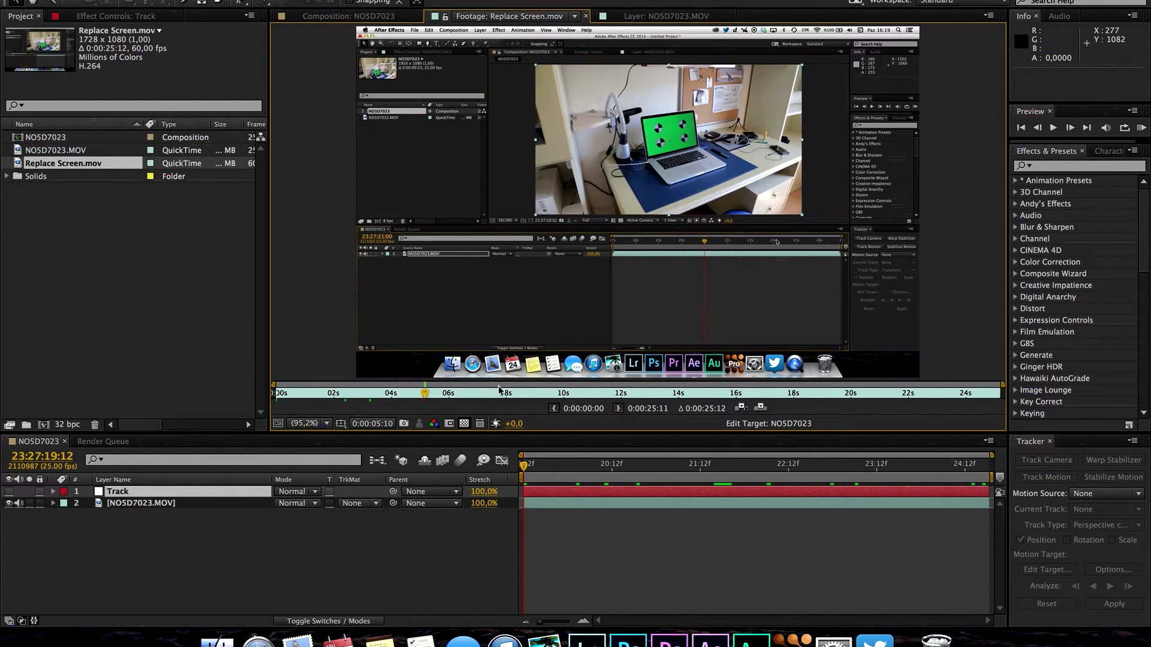
pyautogui.click(352, 393)
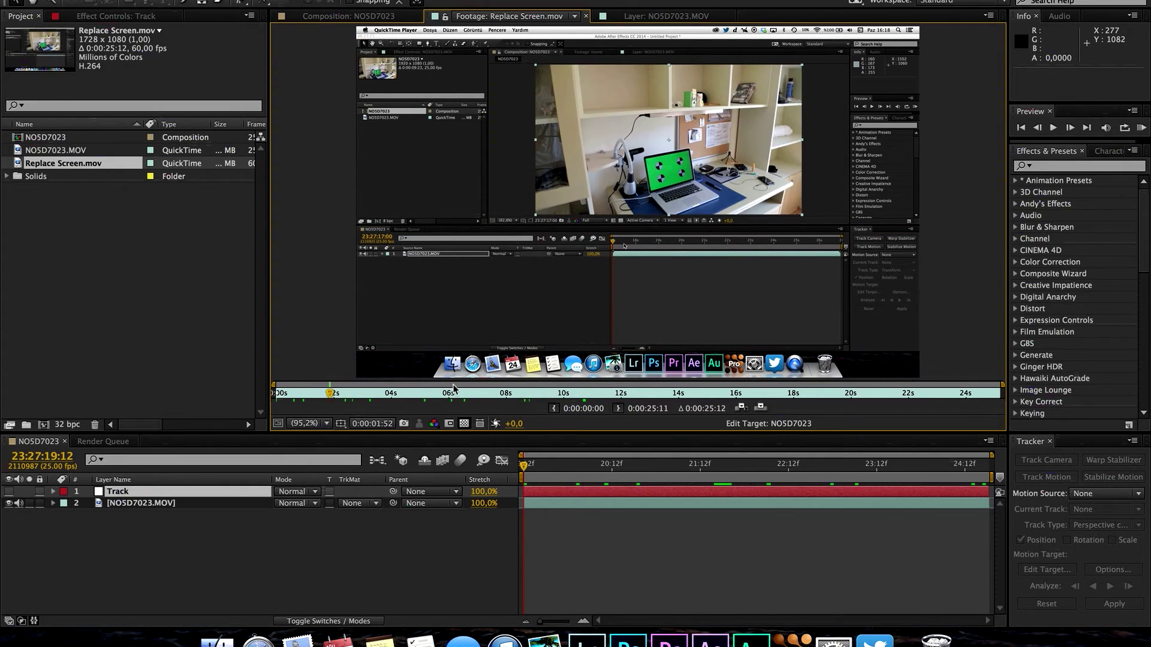
pyautogui.moveTo(454, 392); pyautogui.dragTo(959, 393)
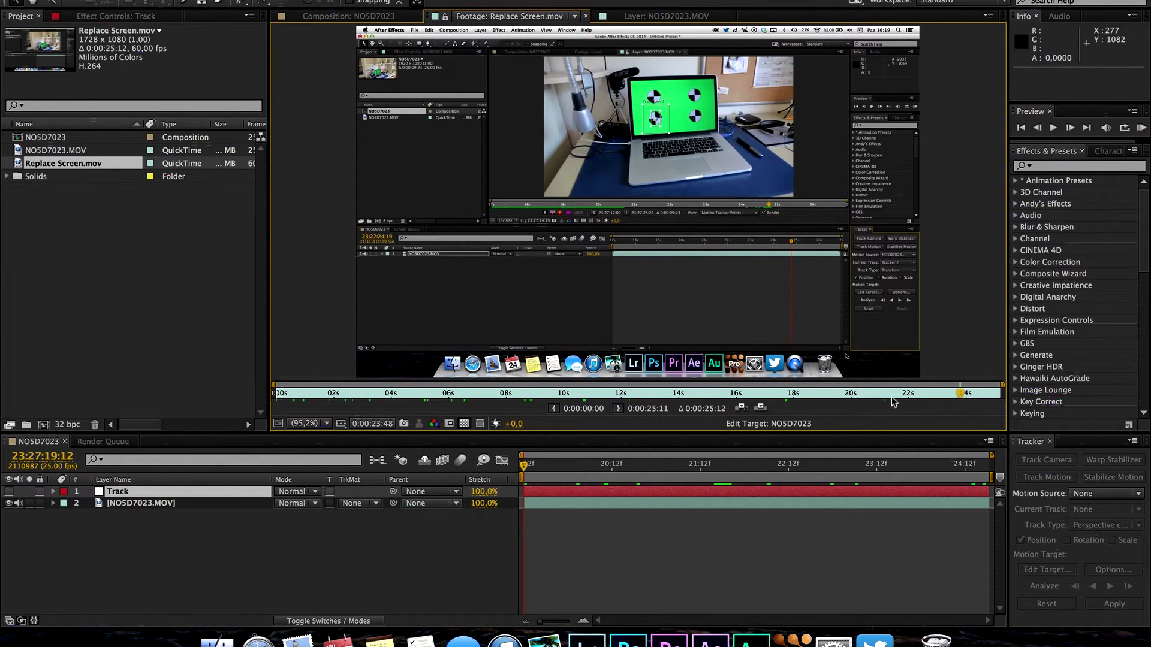
pyautogui.click(353, 393)
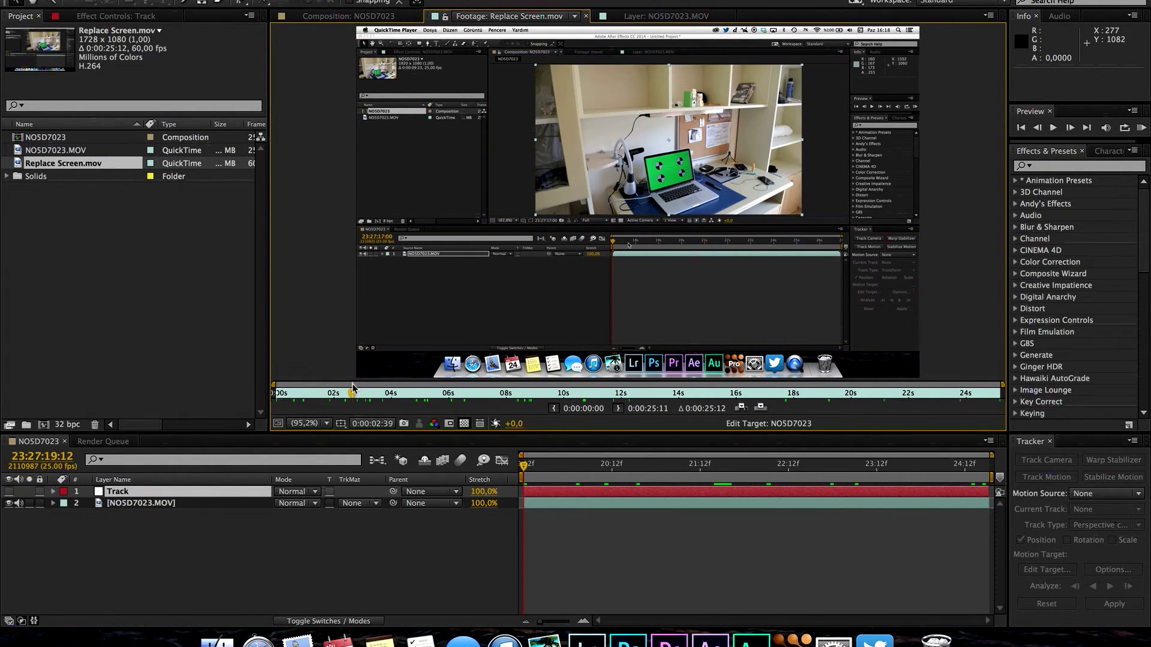
pyautogui.moveTo(353, 392); pyautogui.dragTo(575, 392)
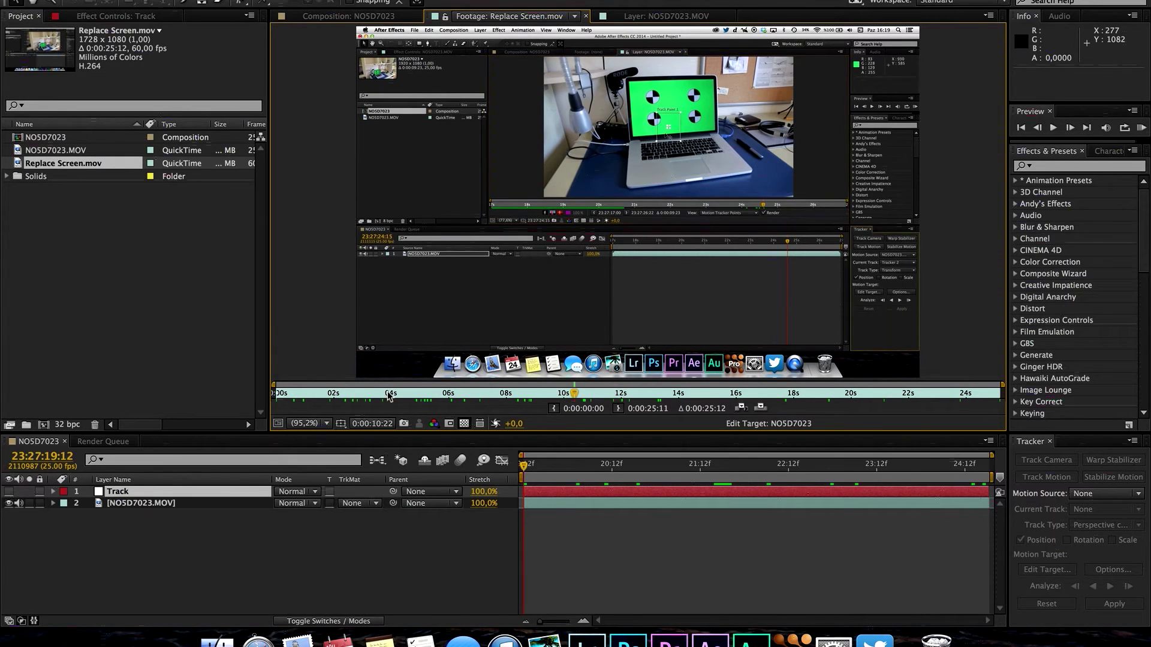
pyautogui.moveTo(389, 394); pyautogui.dragTo(318, 394)
pyautogui.click(554, 408)
pyautogui.click(812, 393)
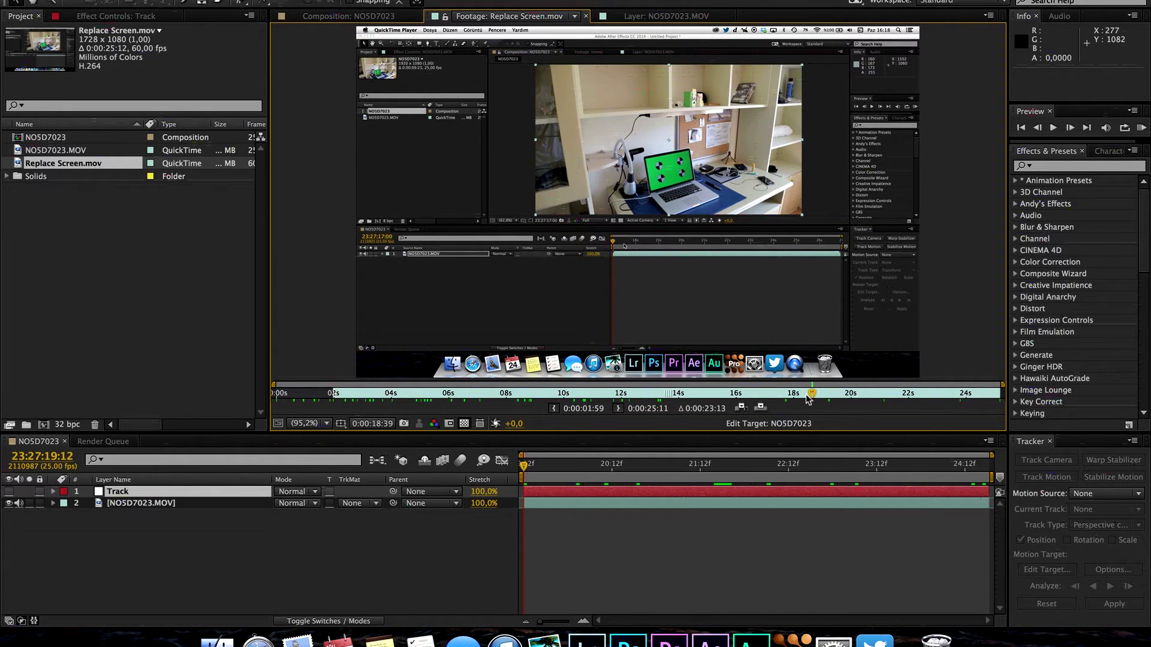
pyautogui.click(618, 409)
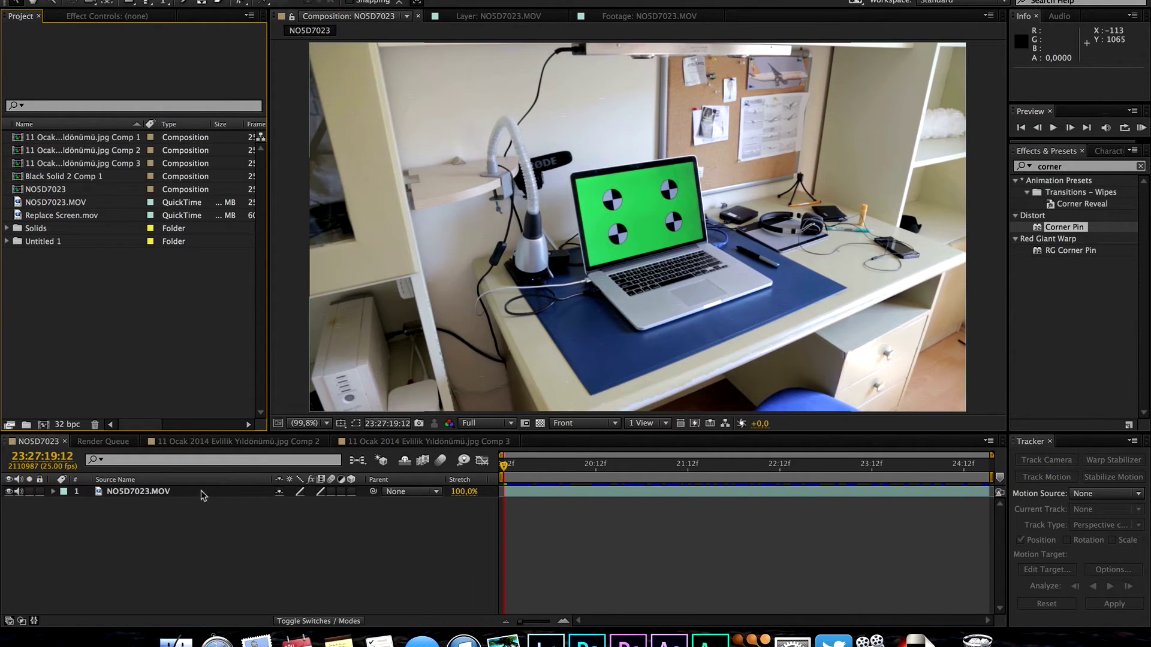
# - Place Replace Screen.mov as layer 1 above NO5D7023.MOV, then switch its visibility off
pyautogui.click(198, 491)
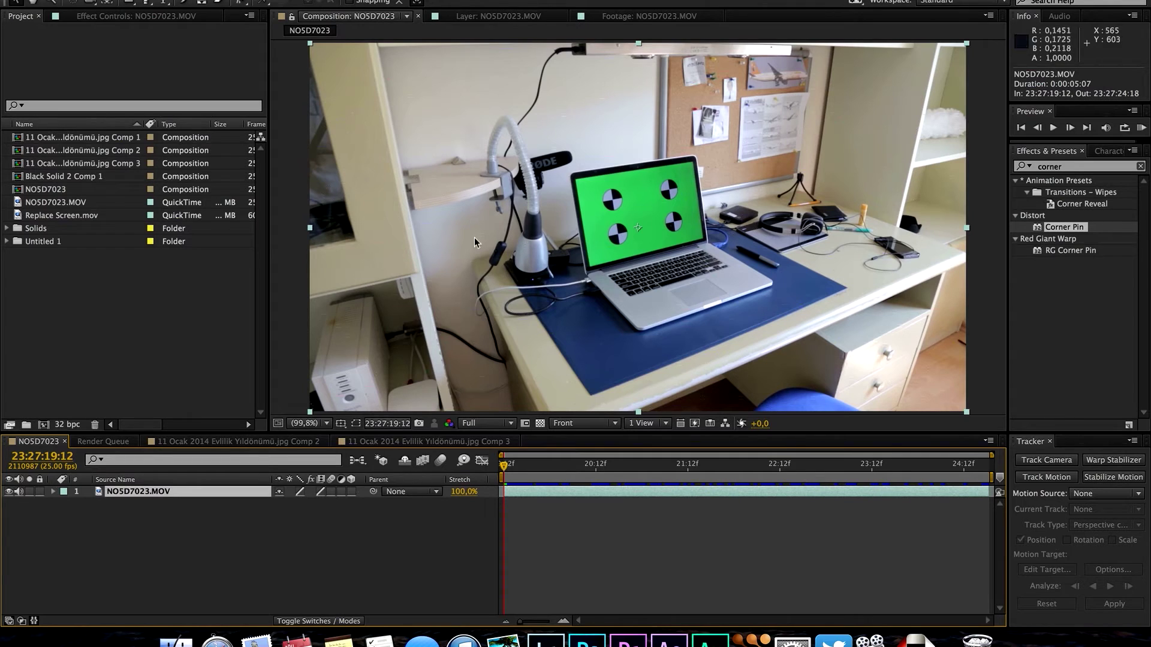
pyautogui.doubleClick(91, 216)
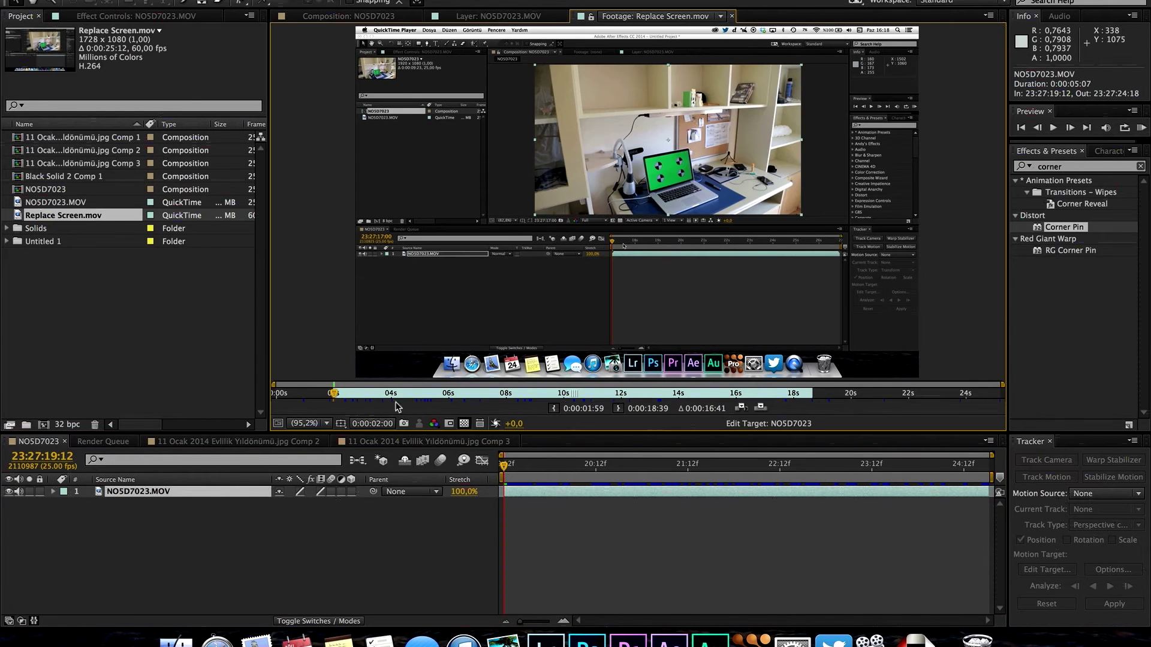
pyautogui.moveTo(537, 390); pyautogui.dragTo(340, 396)
pyautogui.moveTo(101, 218); pyautogui.dragTo(180, 493)
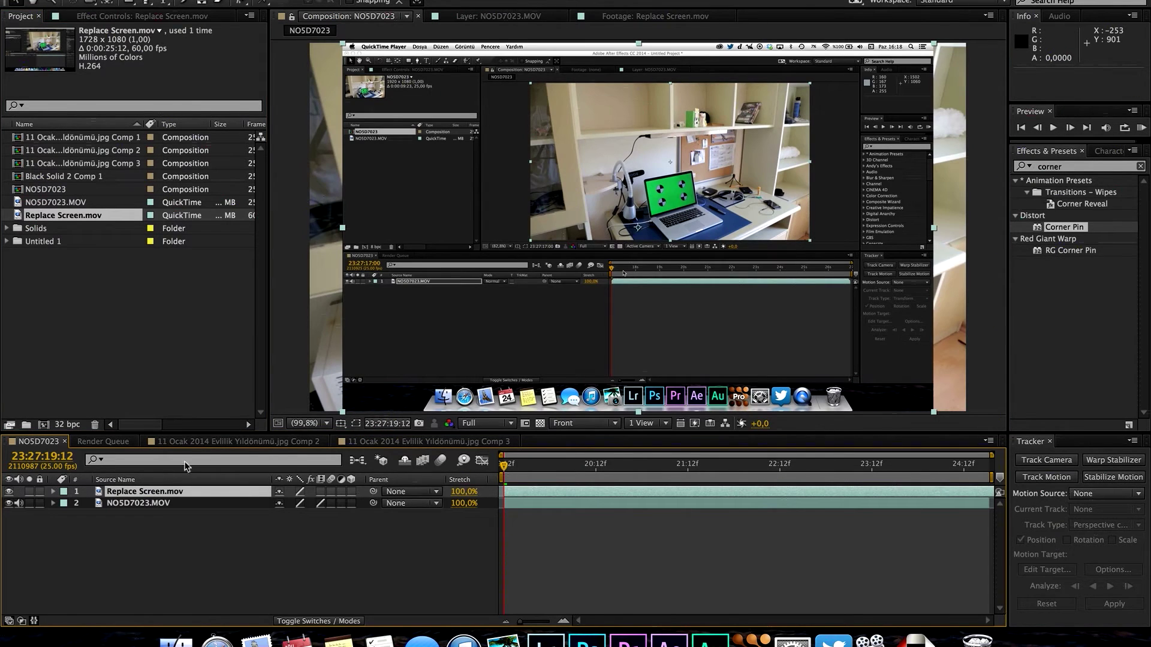
pyautogui.click(543, 464)
pyautogui.moveTo(677, 472); pyautogui.dragTo(993, 462)
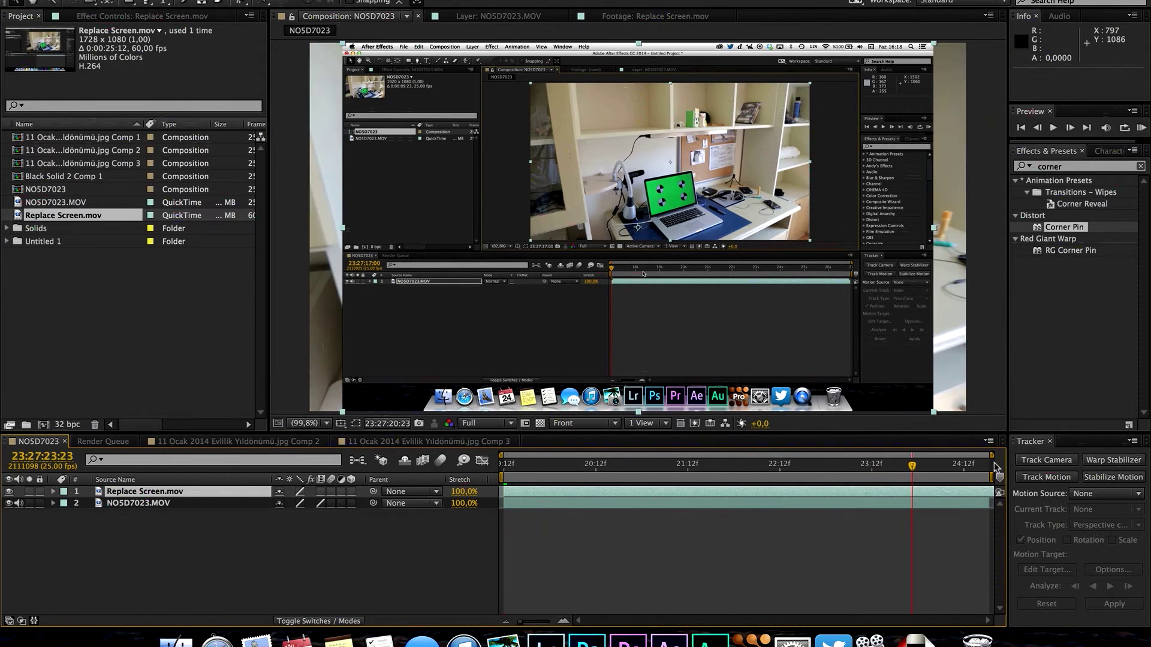
pyautogui.moveTo(876, 473); pyautogui.dragTo(503, 465)
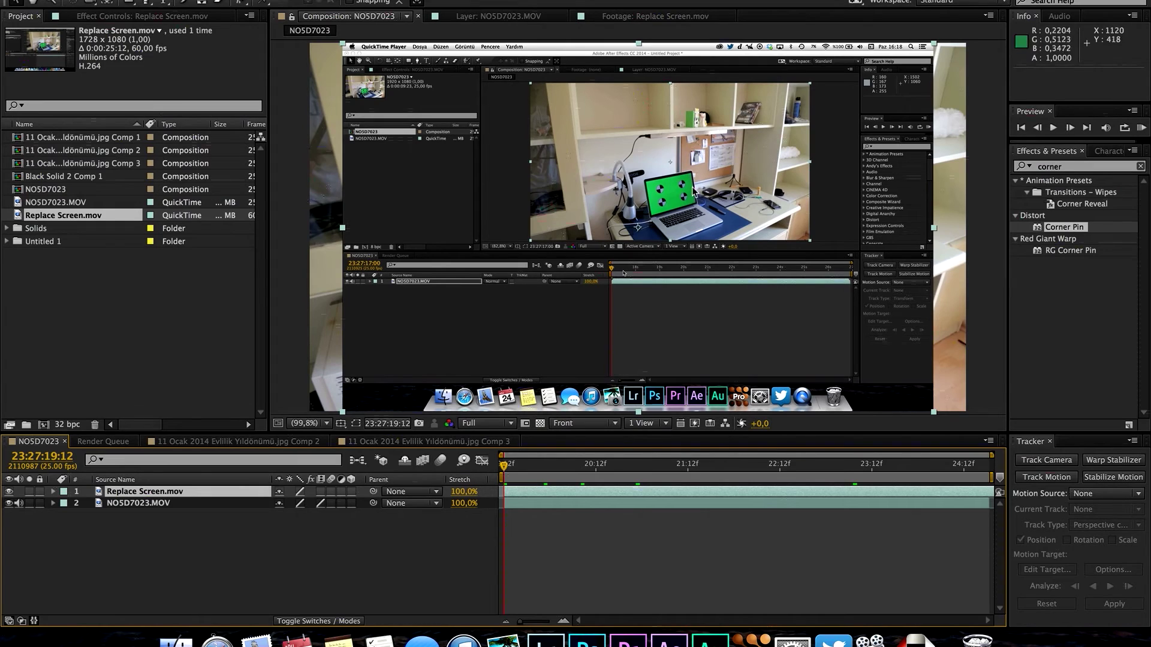
pyautogui.click(8, 491)
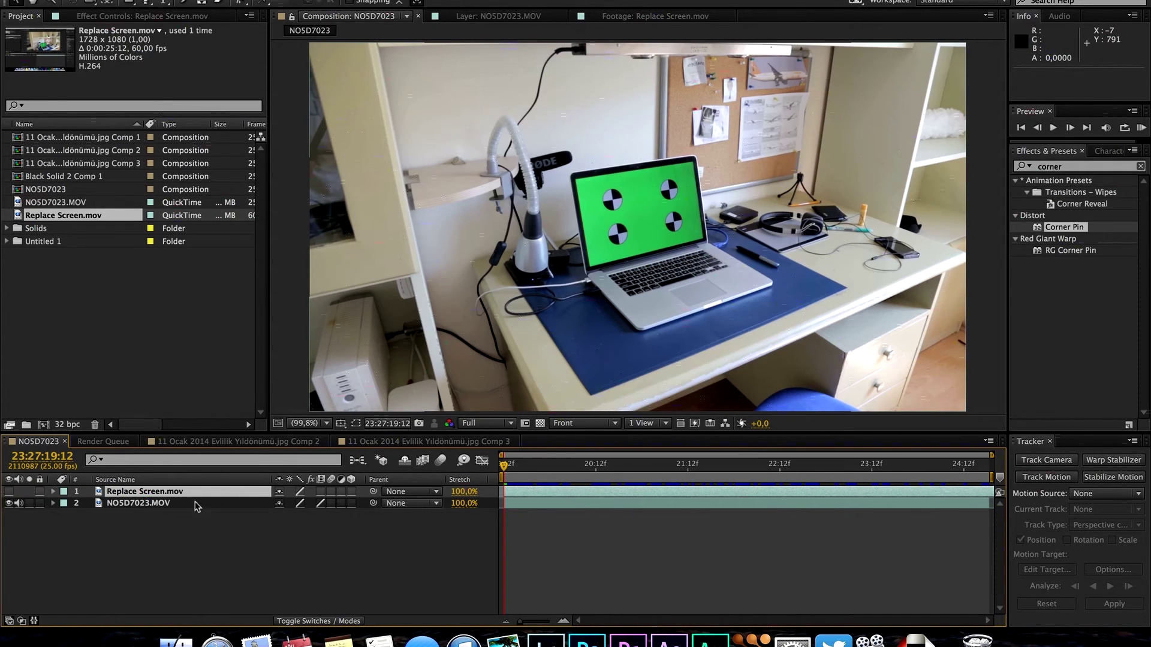
# - Apply NO5D7023.MOV's track to Replace Screen.mov as a Perspective corner pin
pyautogui.click(192, 504)
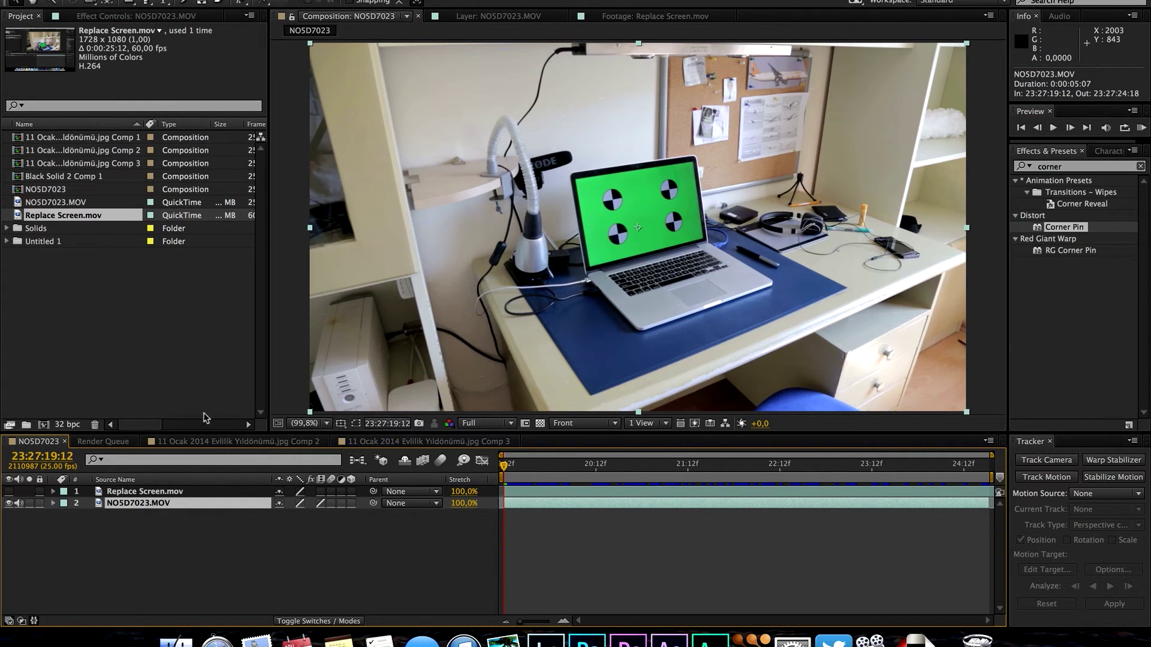
pyautogui.doubleClick(231, 504)
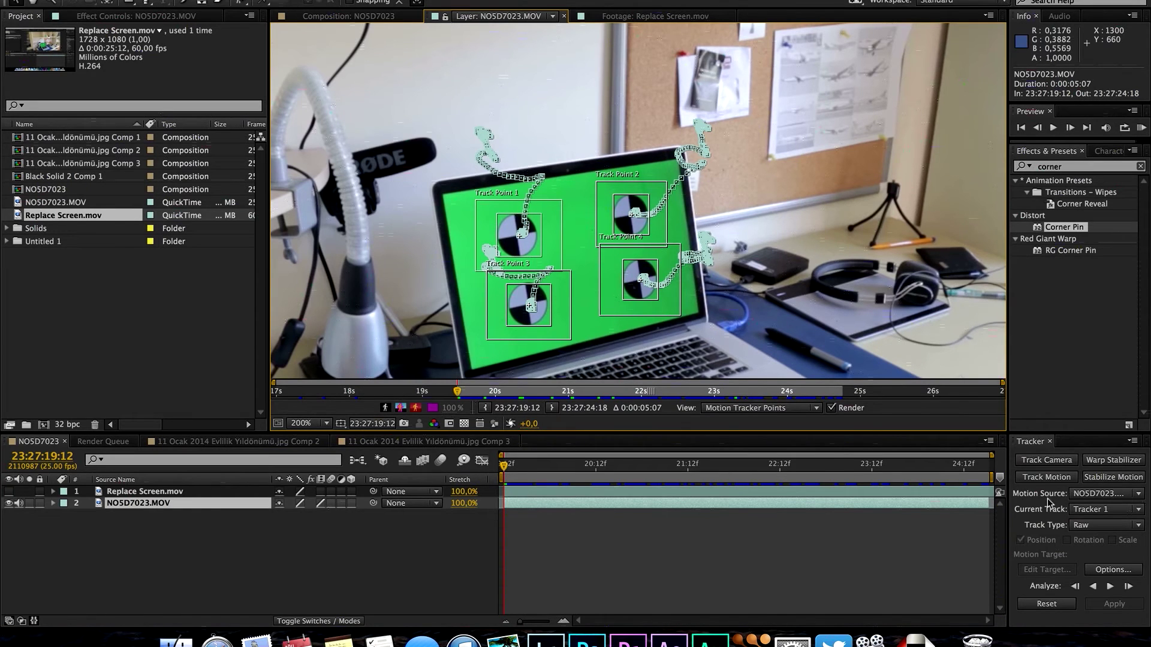
pyautogui.click(1083, 526)
pyautogui.click(1035, 579)
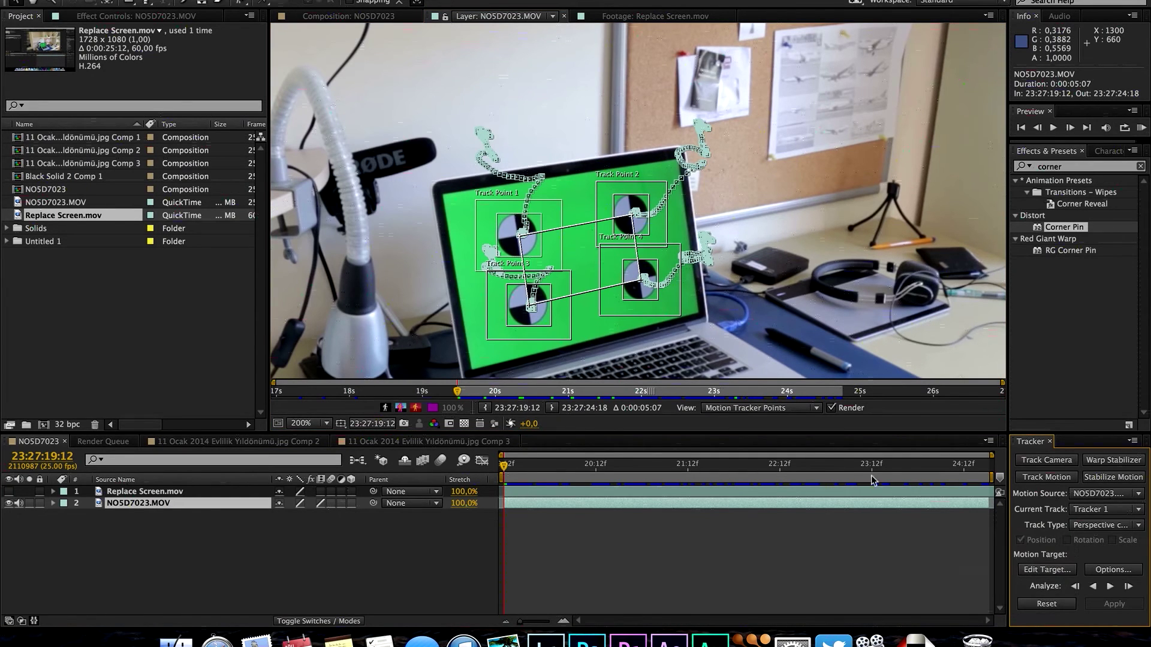
pyautogui.moveTo(479, 397); pyautogui.dragTo(764, 393)
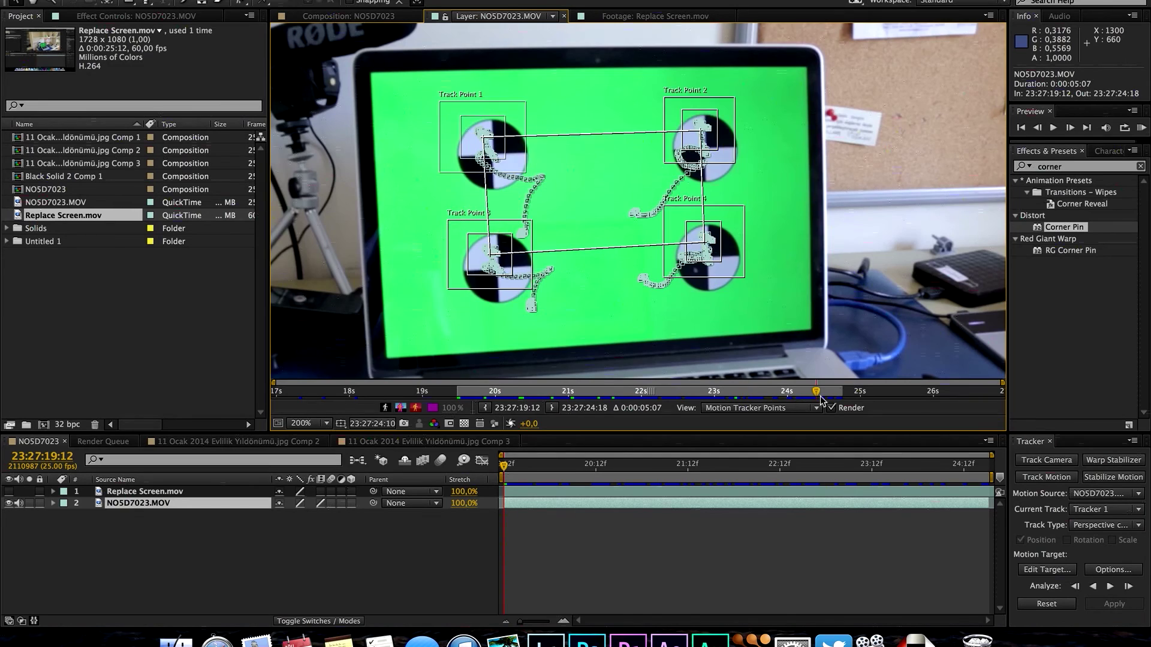
pyautogui.press('space')
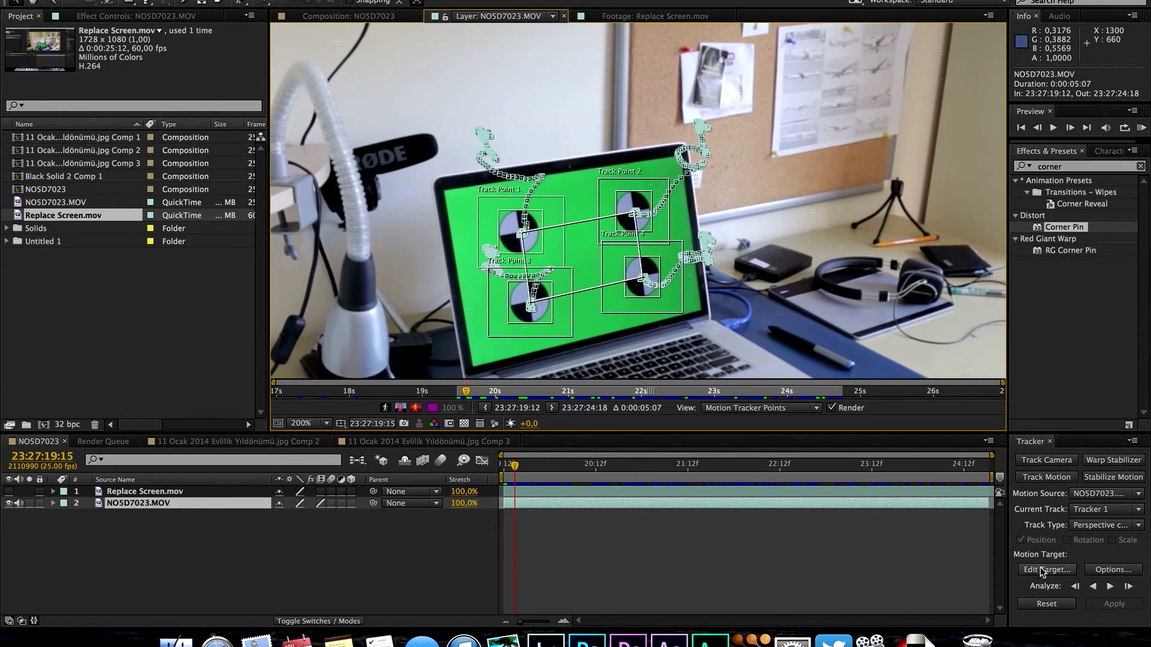
pyautogui.click(1043, 570)
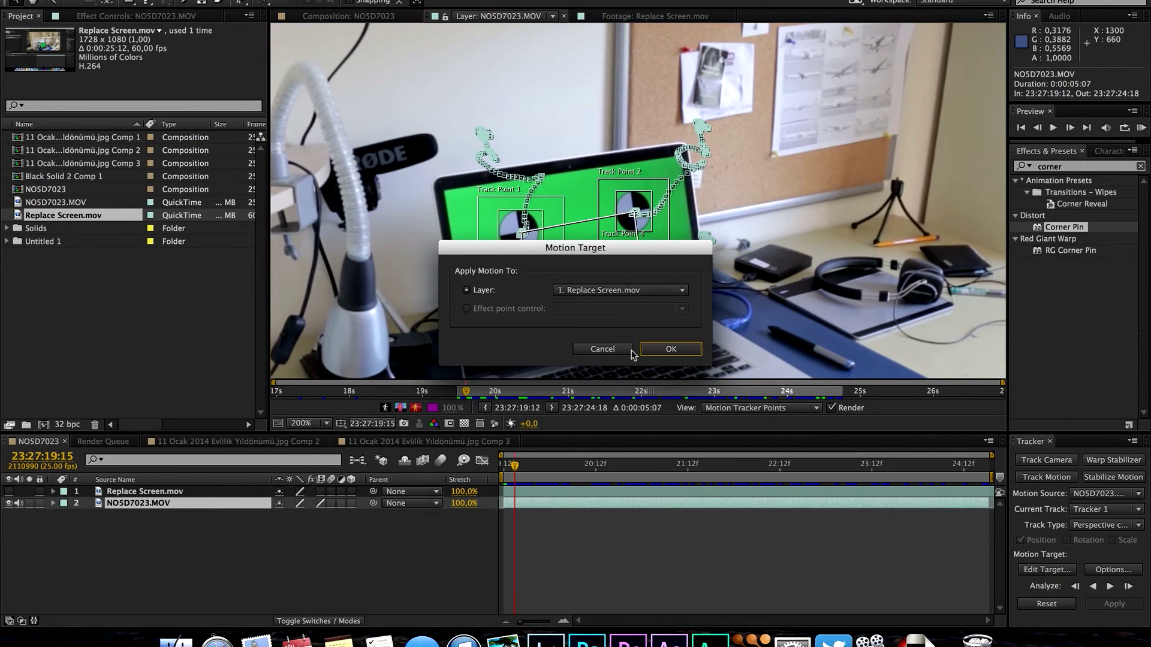
pyautogui.click(669, 349)
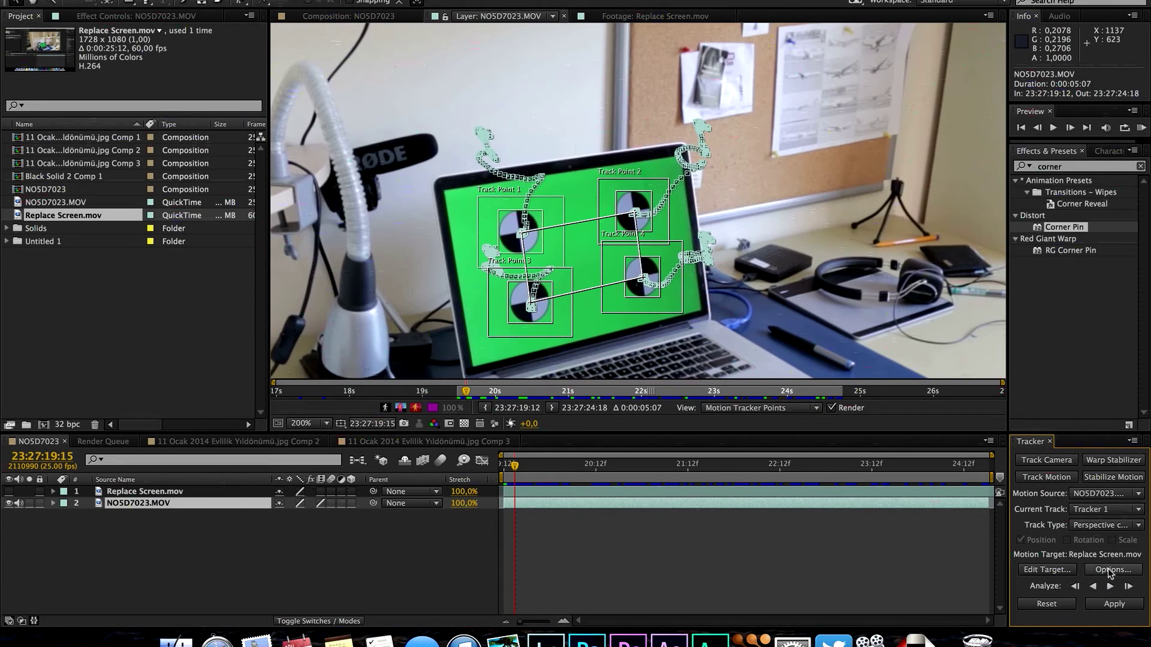
pyautogui.click(1113, 603)
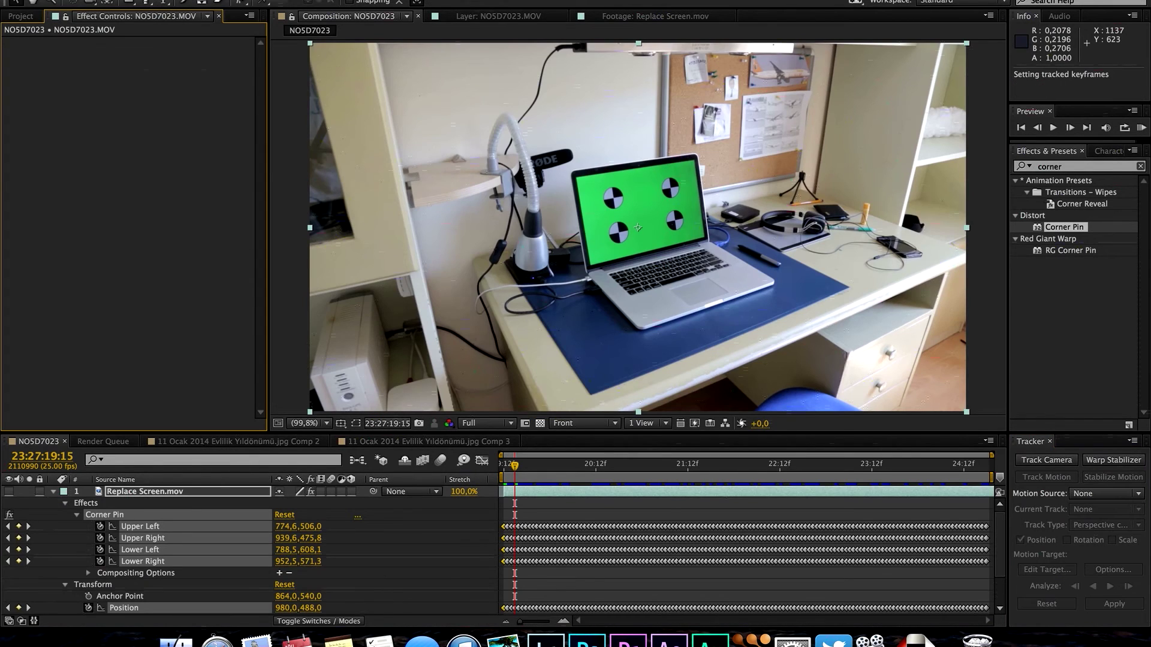
# - Make Replace Screen.mov visible again and preview its corner pin through to the clip's end
pyautogui.click(54, 491)
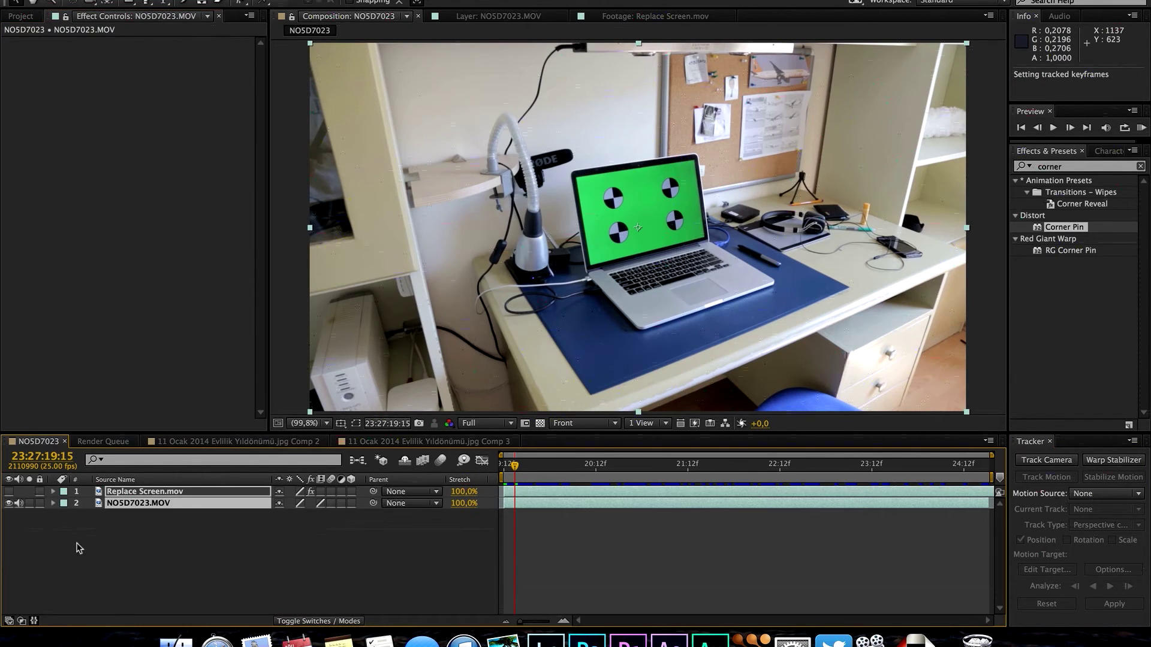
pyautogui.click(78, 545)
pyautogui.click(9, 492)
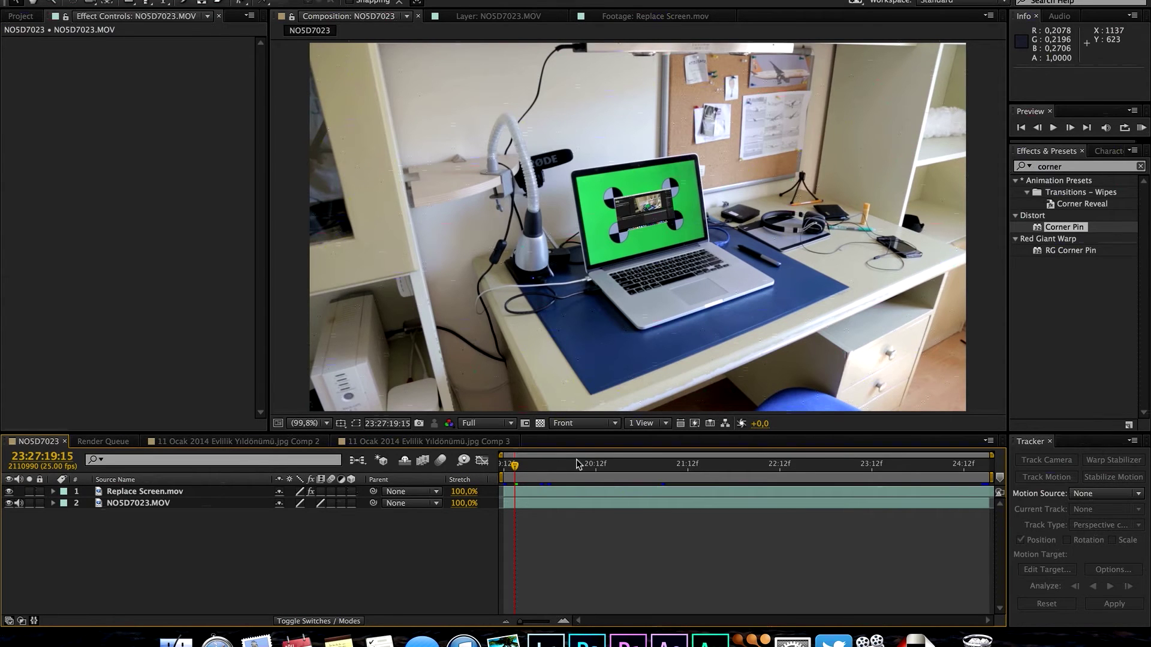
pyautogui.moveTo(577, 463); pyautogui.dragTo(419, 468)
pyautogui.moveTo(504, 464); pyautogui.dragTo(987, 464)
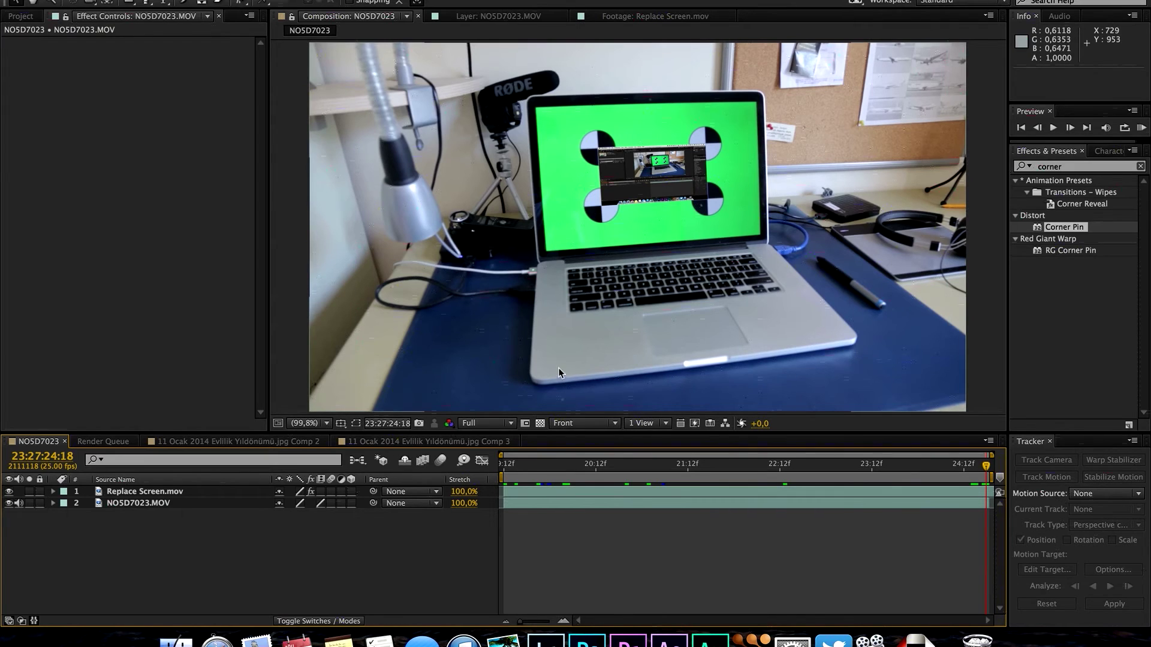
# - Reveal Replace Screen.mov's Scale and enlarge it to 222,0%
pyautogui.click(178, 493)
pyautogui.moveTo(178, 493); pyautogui.dragTo(184, 491)
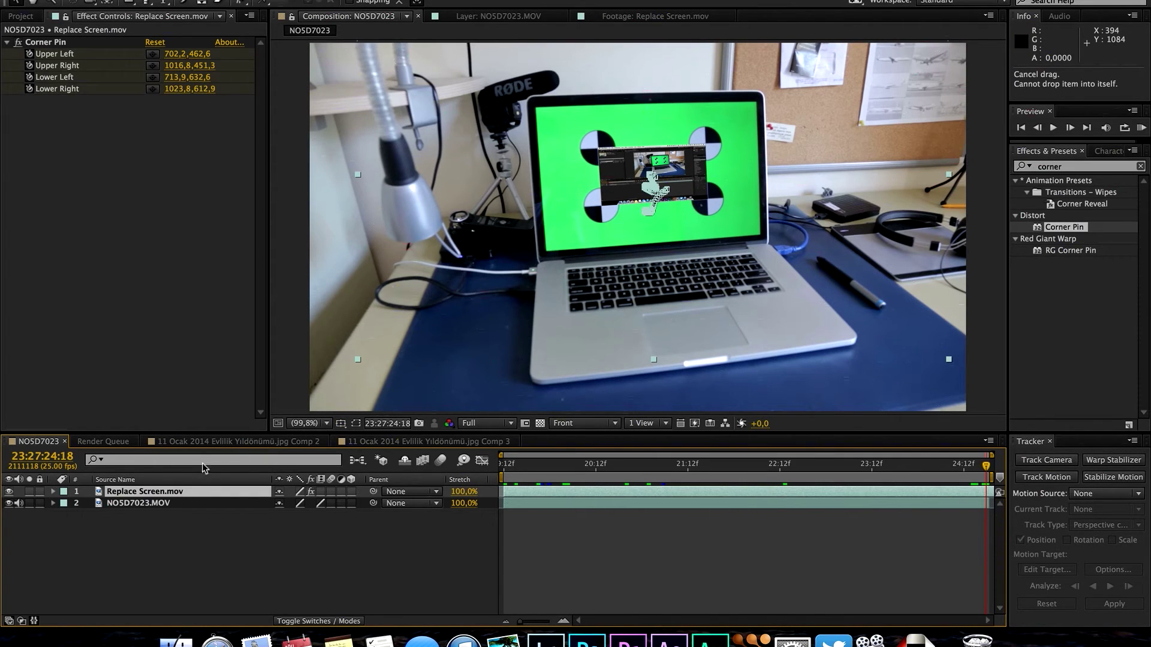
pyautogui.press('s')
pyautogui.moveTo(322, 506); pyautogui.dragTo(415, 492)
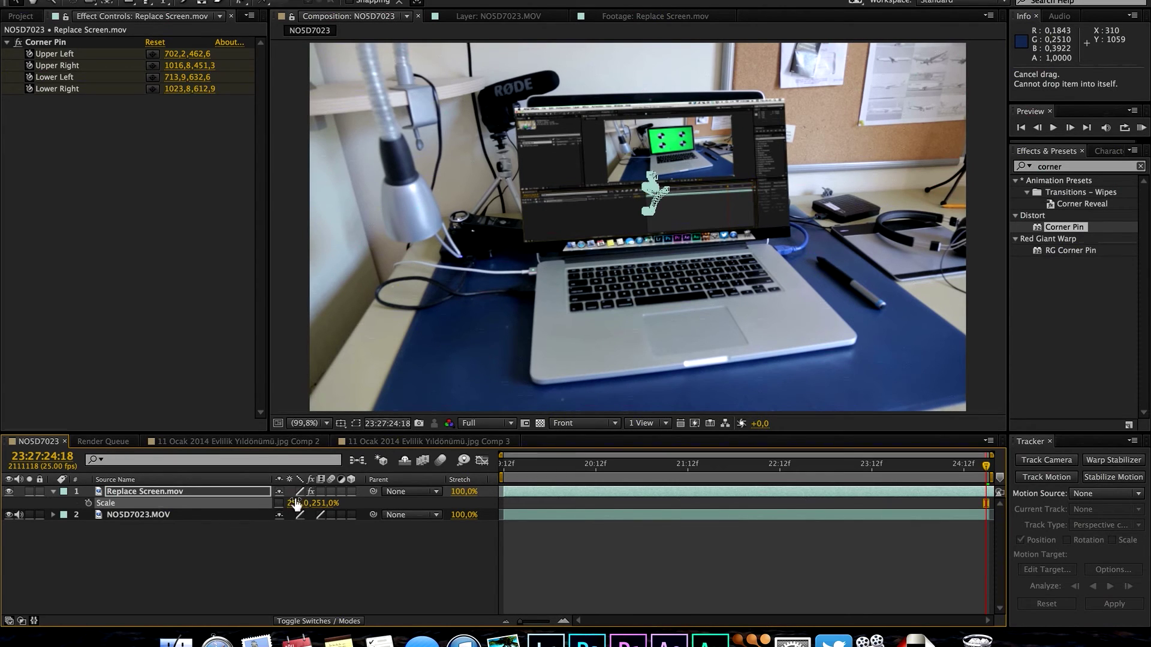
# - Adjust the width and height to about 222,0, 248,0%, toggling the layer to compare against the green screen
pyautogui.moveTo(295, 503); pyautogui.dragTo(274, 503)
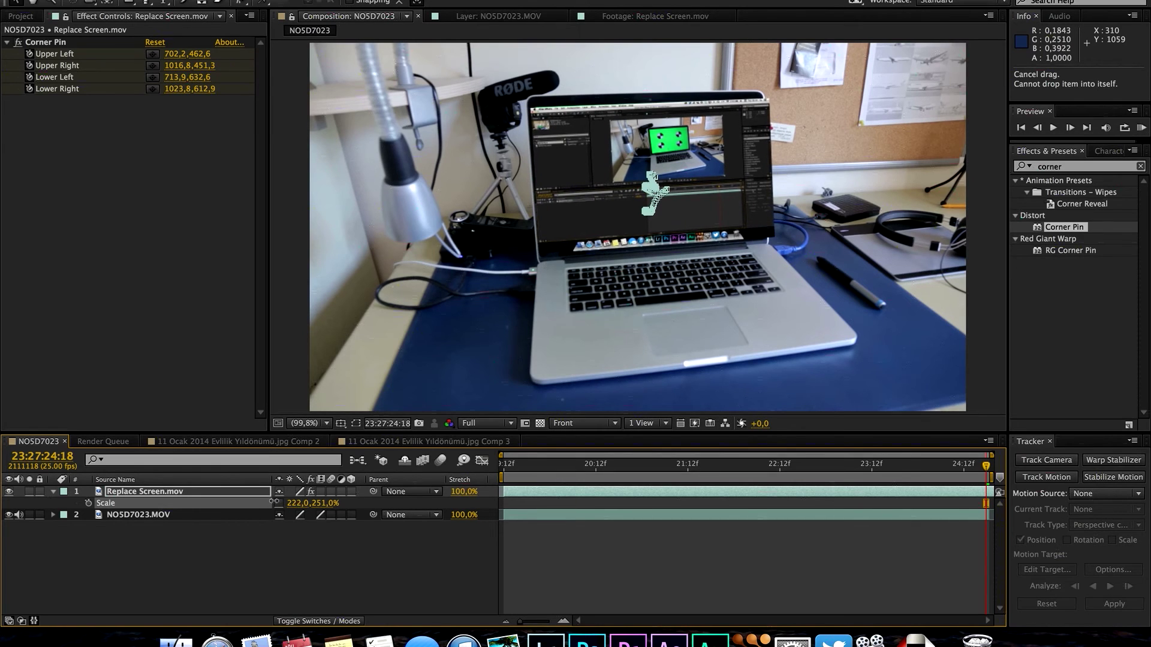
pyautogui.click(9, 492)
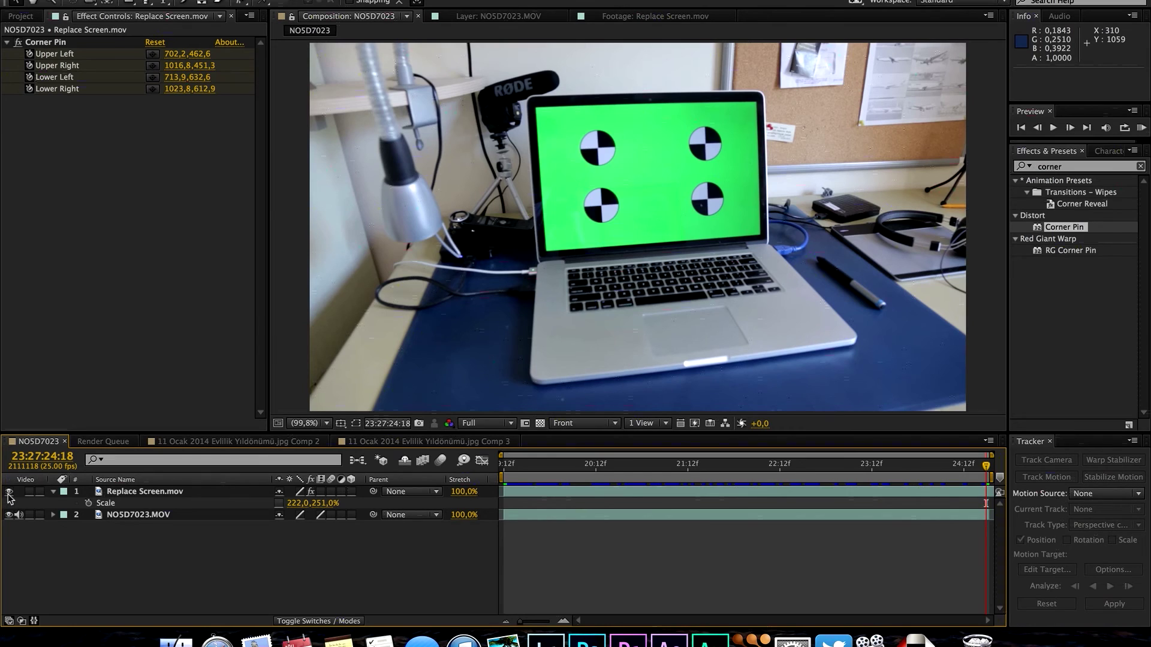
pyautogui.click(9, 492)
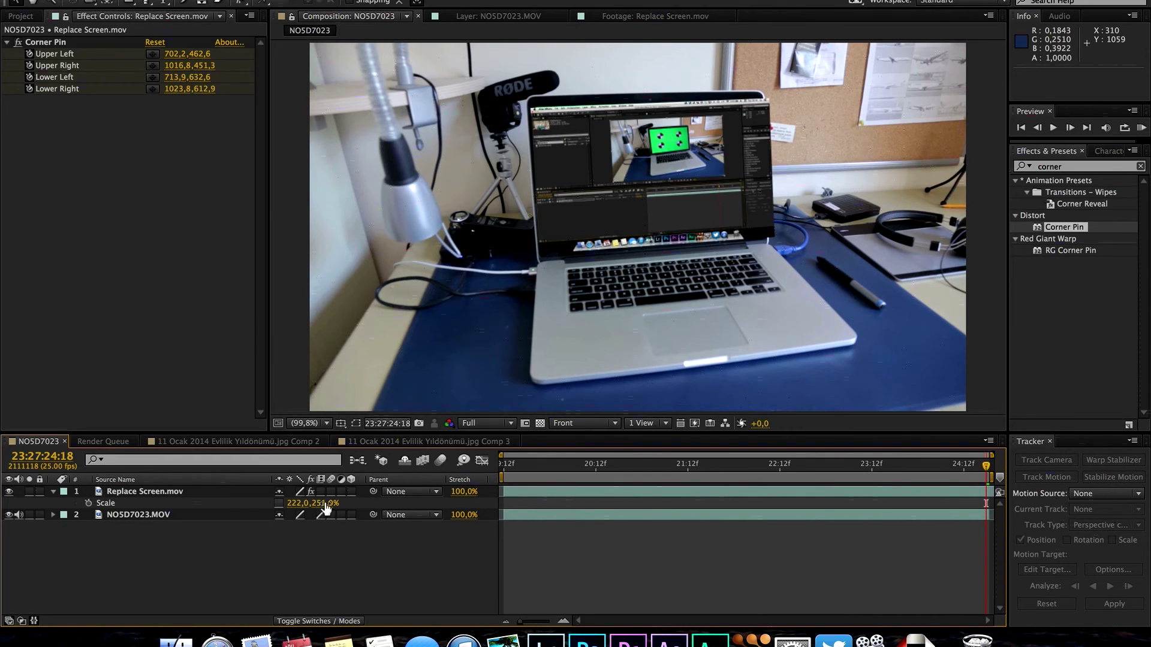
pyautogui.moveTo(324, 502); pyautogui.dragTo(327, 502)
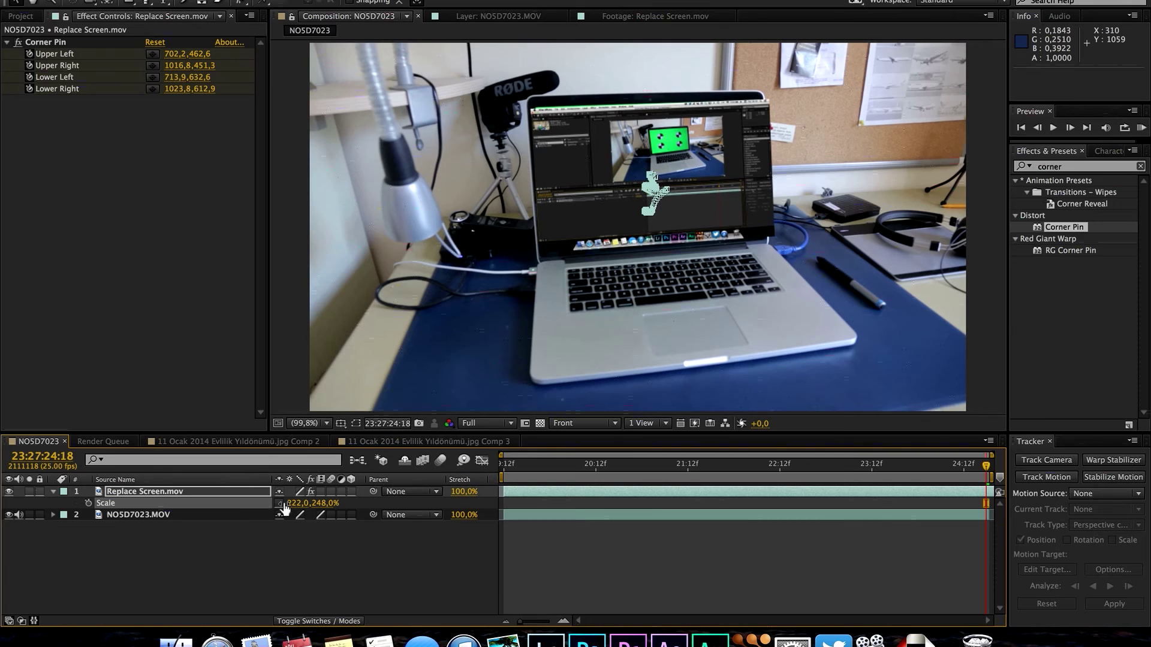
pyautogui.click(235, 498)
pyautogui.click(9, 492)
pyautogui.click(9, 492)
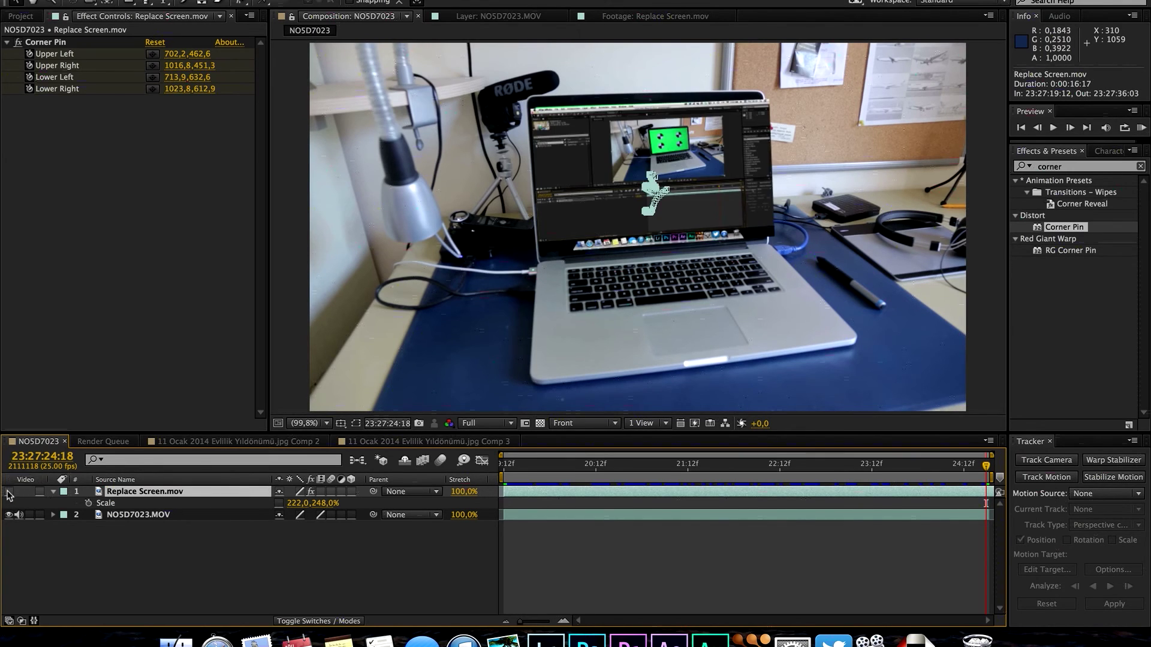
pyautogui.click(8, 492)
# - Raise Replace Screen.mov's scale toward 235,0, 262,5%, checking the fit at the start, middle and end
pyautogui.moveTo(295, 502); pyautogui.dragTo(298, 502)
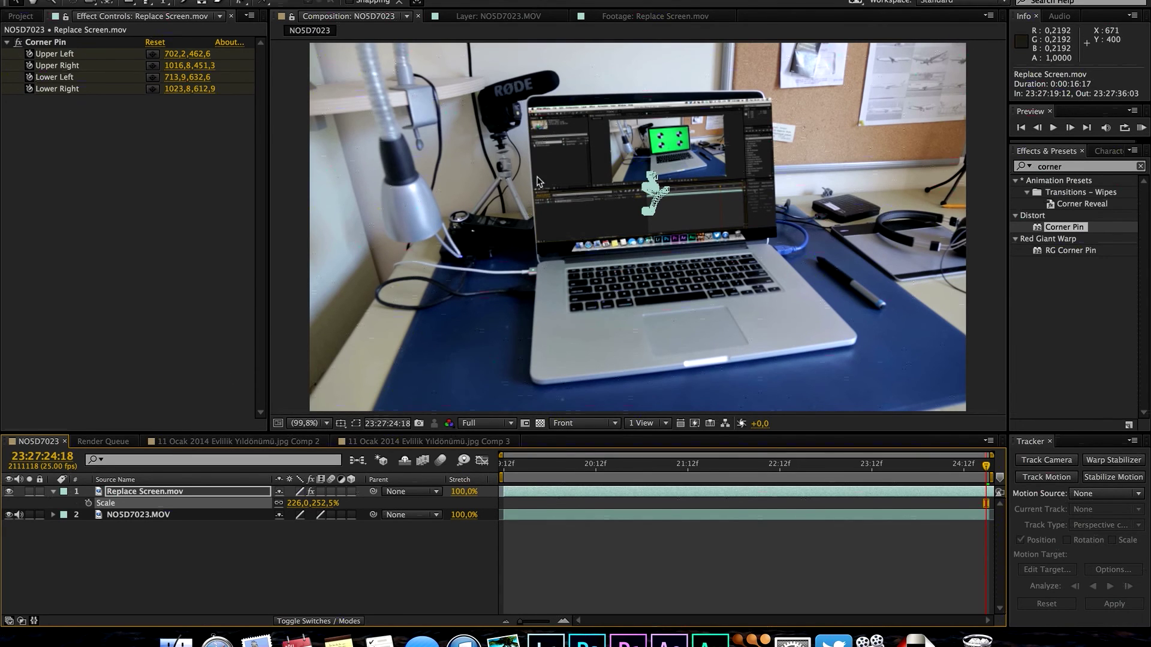
pyautogui.moveTo(790, 465); pyautogui.dragTo(865, 451)
pyautogui.press('End')
pyautogui.press('Home')
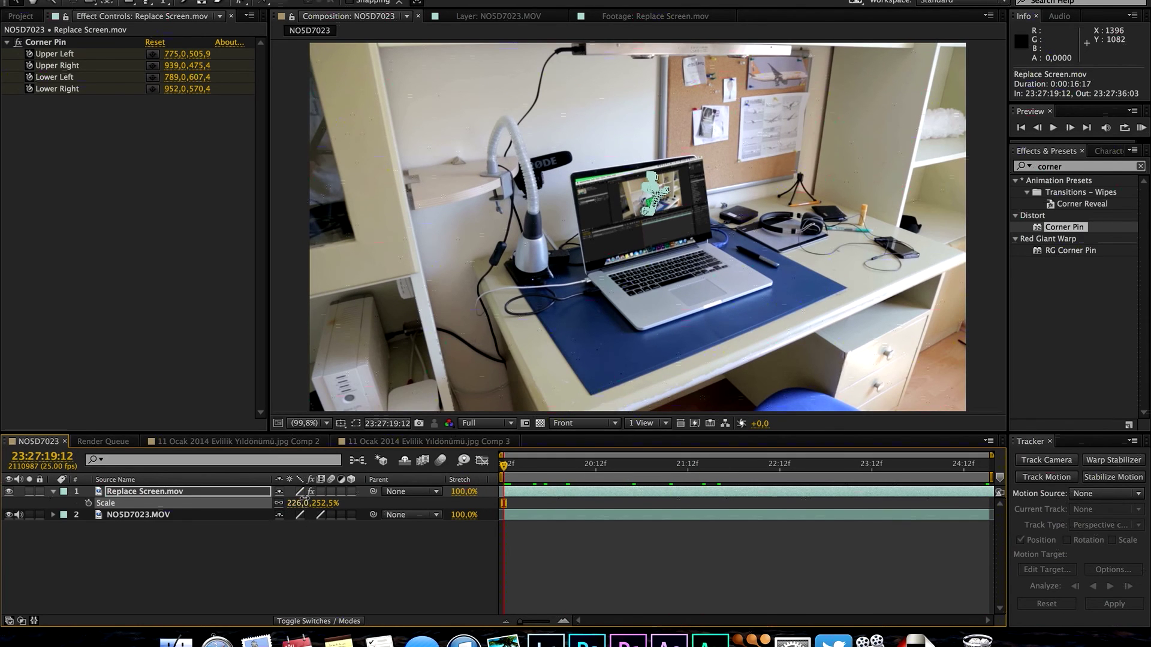
pyautogui.moveTo(305, 497); pyautogui.dragTo(312, 503)
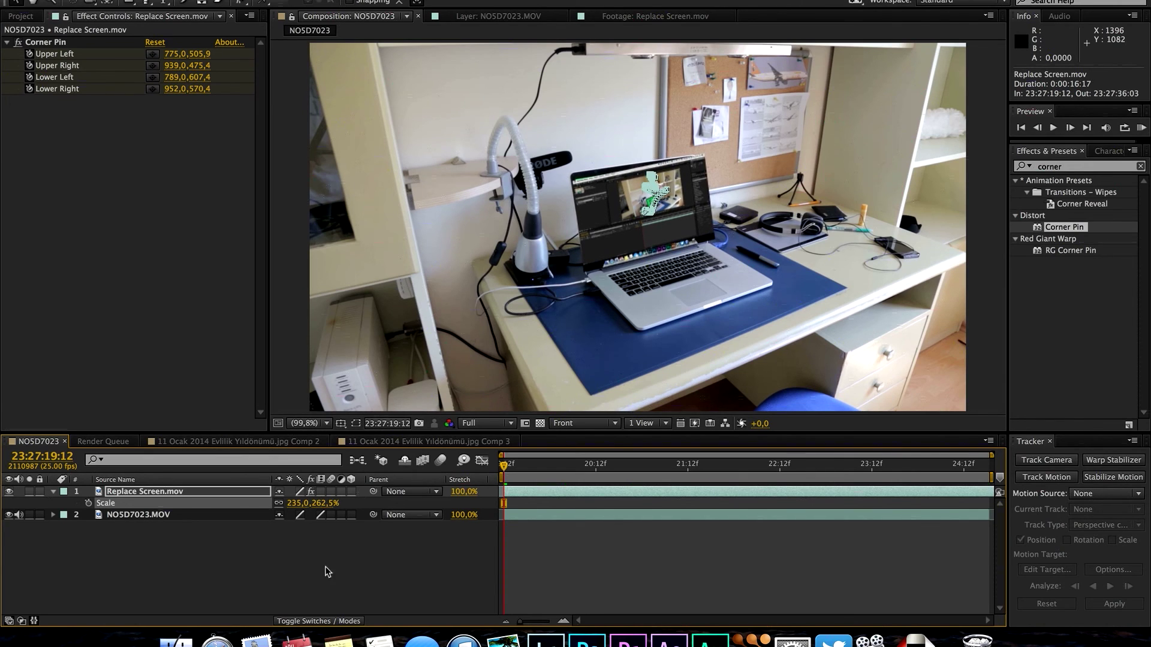
# - Settle the scale at 235,0, 262,5%, add Null 10 and make it Replace Screen.mov's parent
pyautogui.click(331, 570)
pyautogui.press('super+alt+shift+y')
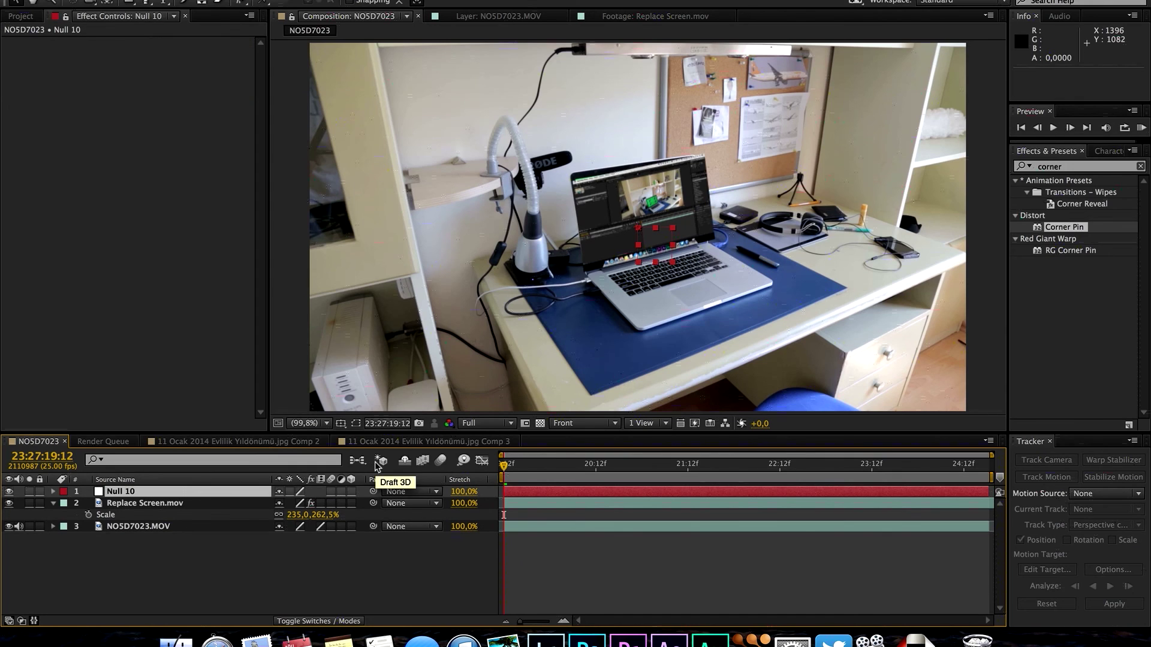
pyautogui.moveTo(373, 503)
pyautogui.mouseDown()
pyautogui.moveTo(272, 496)
pyautogui.moveTo(307, 504)
pyautogui.mouseUp()
pyautogui.click(271, 492)
# - Reveal Null 10's Position, undo the accidental change, and preview the parented footage to the end
pyautogui.press('p')
pyautogui.press('super+z')
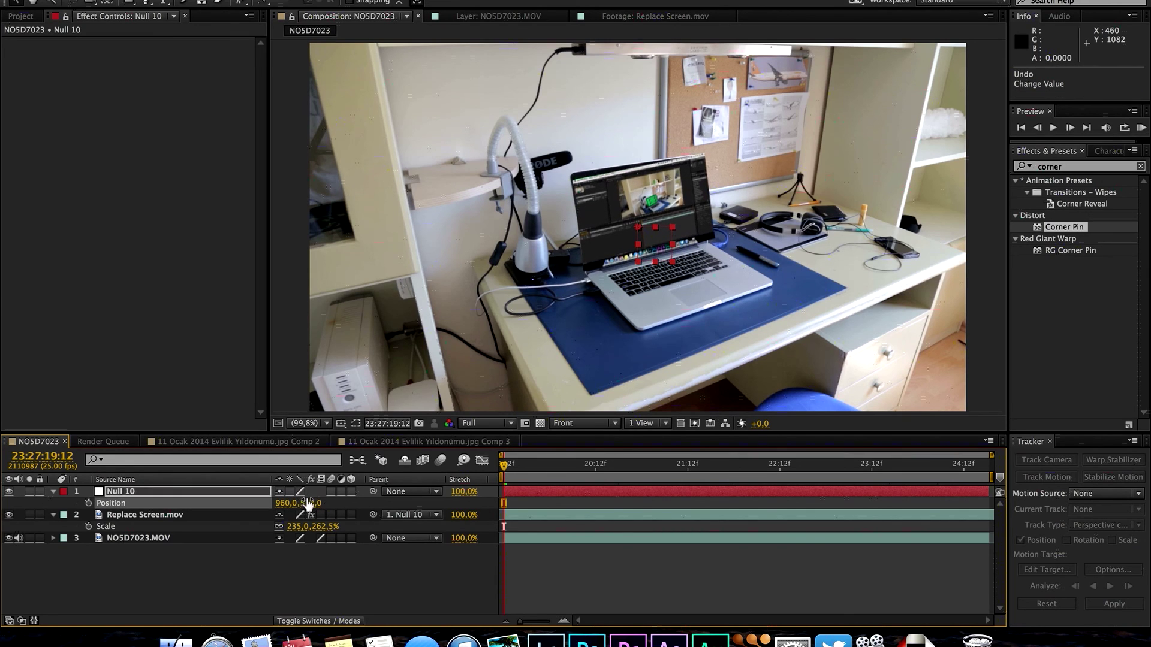
pyautogui.moveTo(589, 465); pyautogui.dragTo(1019, 461)
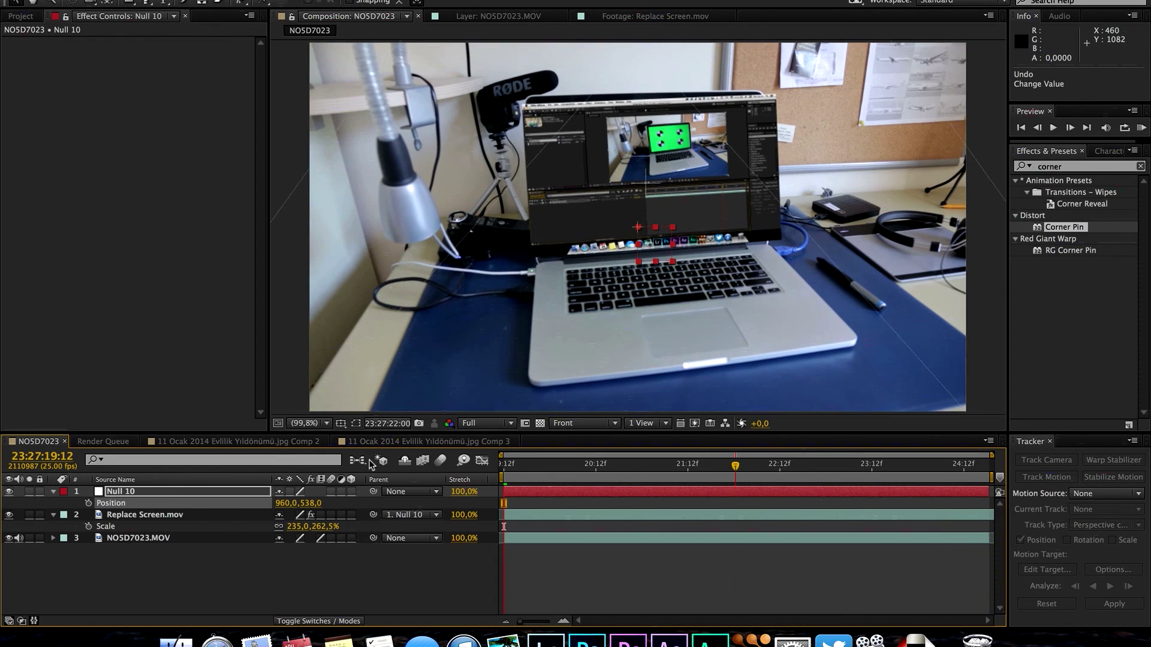
pyautogui.press('Home')
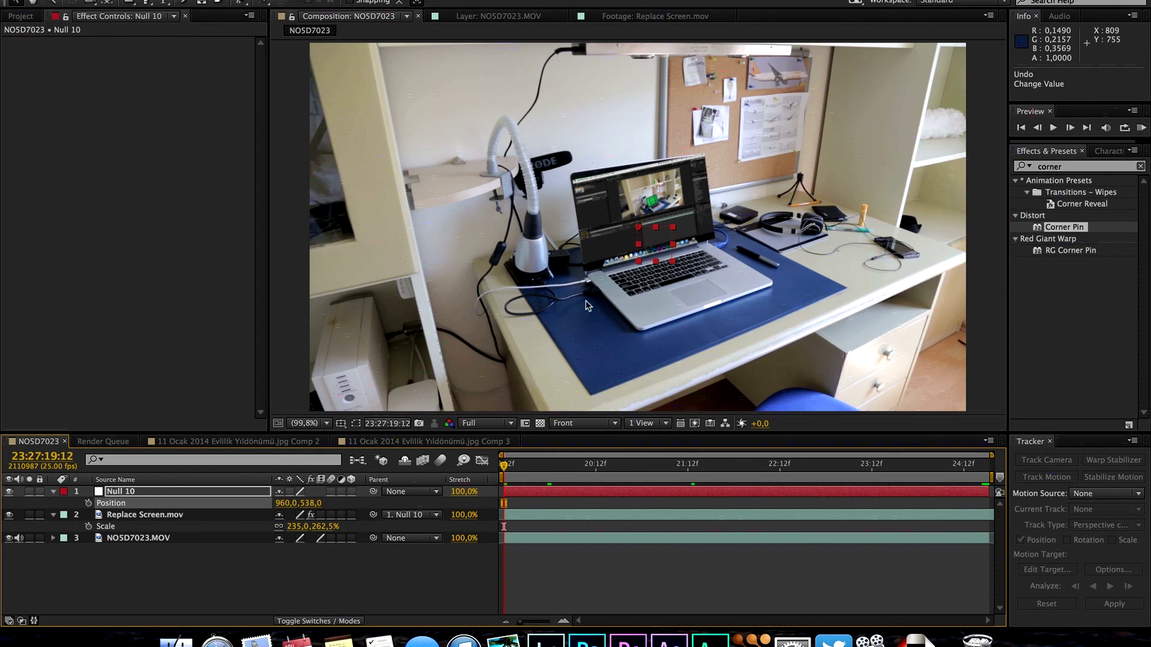